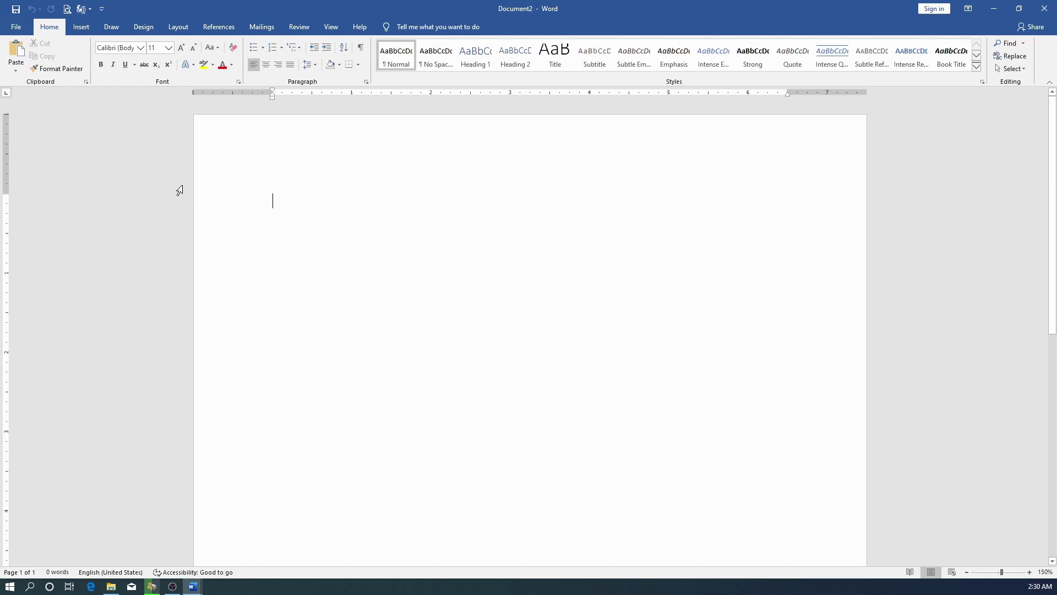
Step: Set the blank document's paper size to A4 (8.27" x 11.69")
click(178, 33)
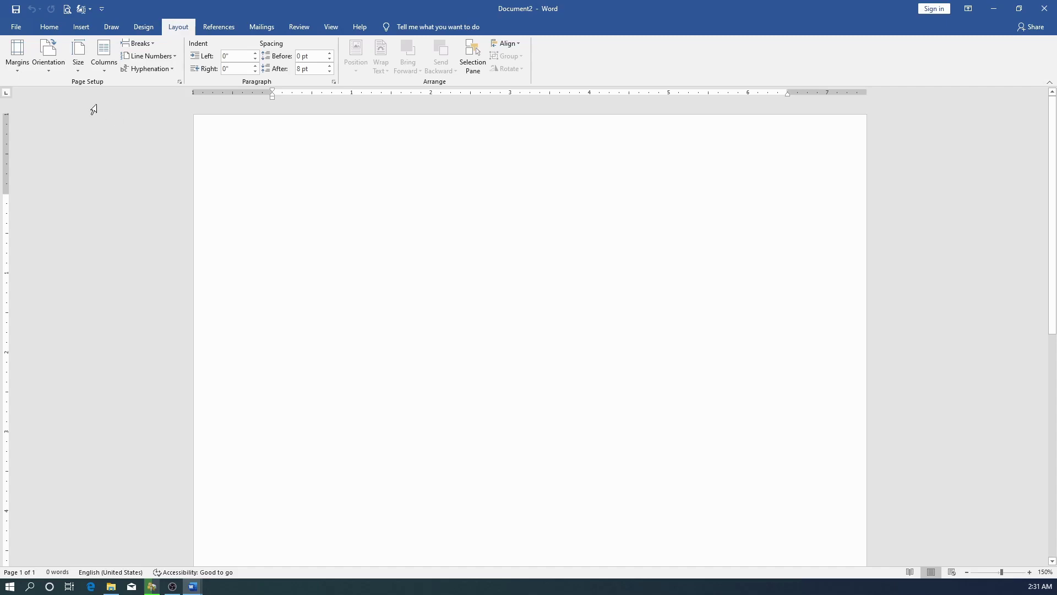
click(78, 55)
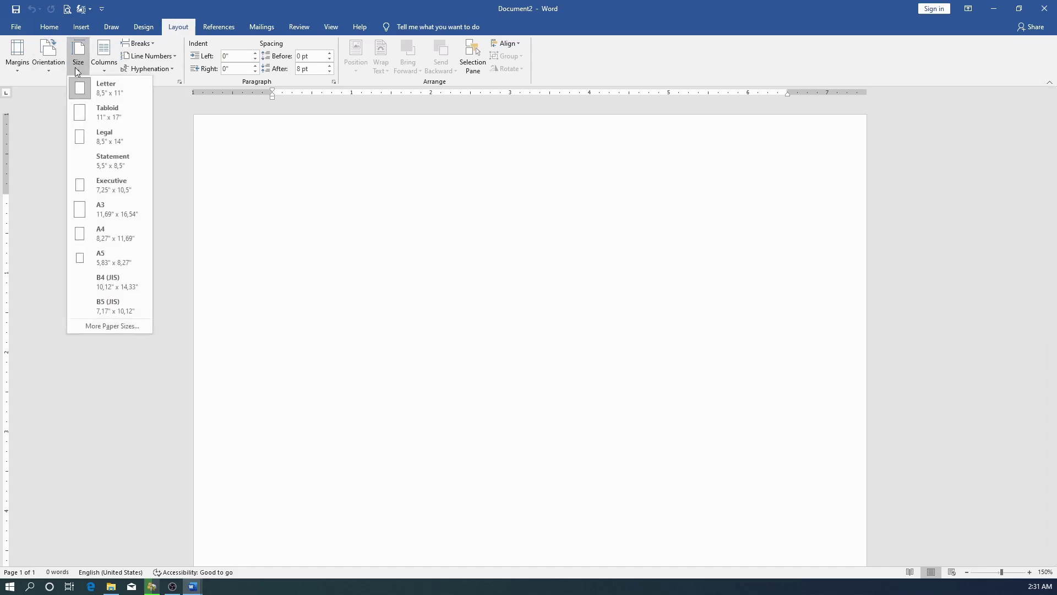
click(112, 227)
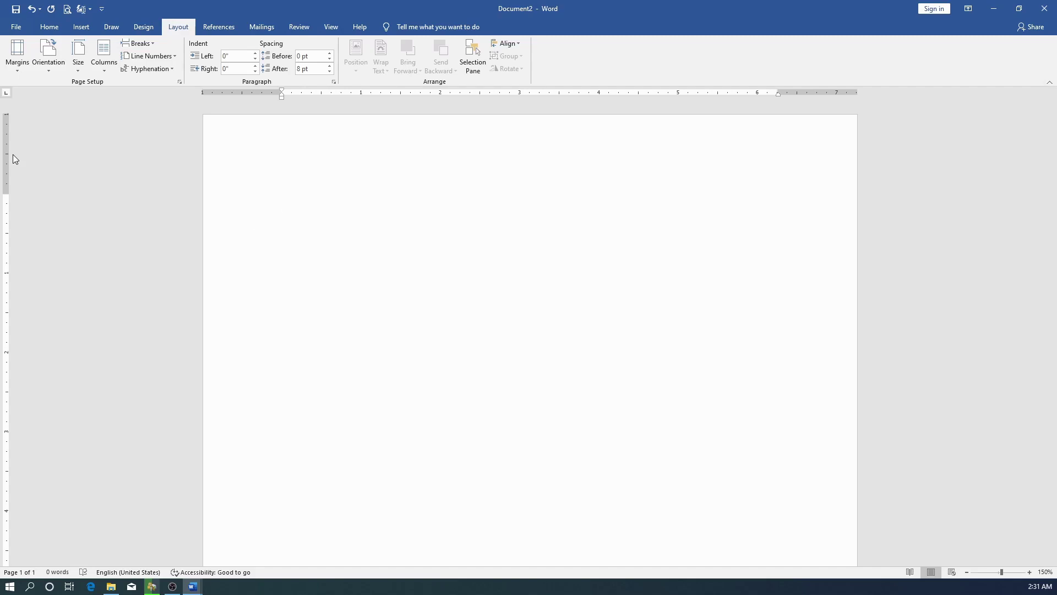
Step: Edit the page header and format it as 16 pt Arial with about a 1-inch left indent
double_click(314, 152)
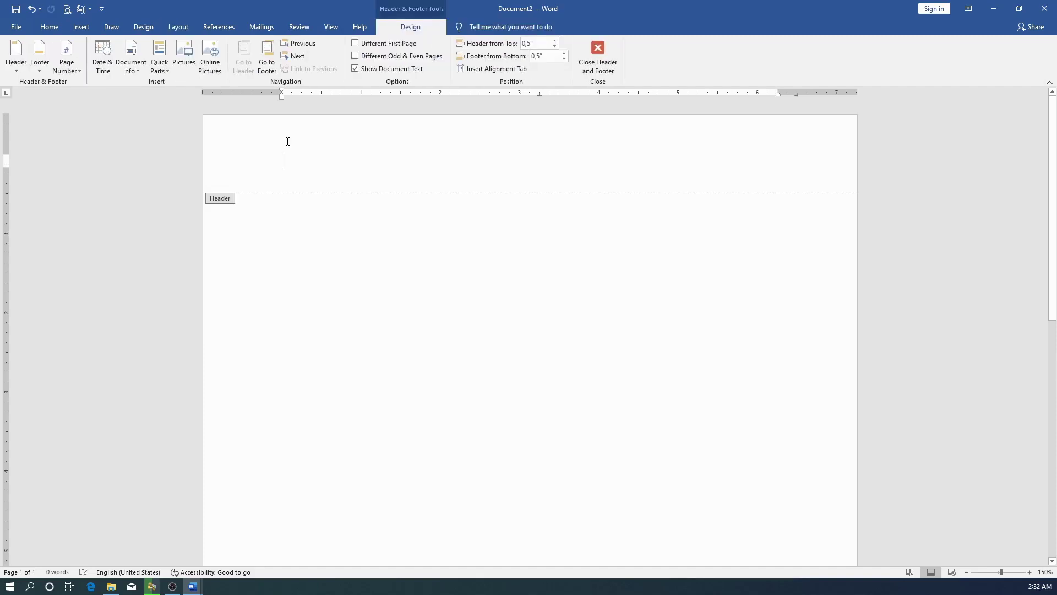
click(49, 26)
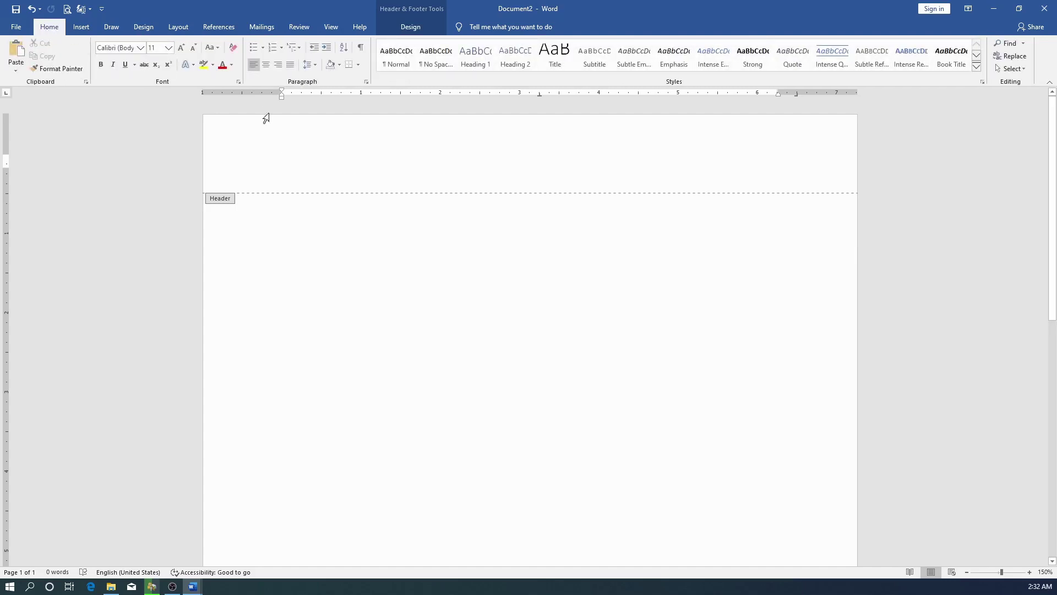
click(182, 49)
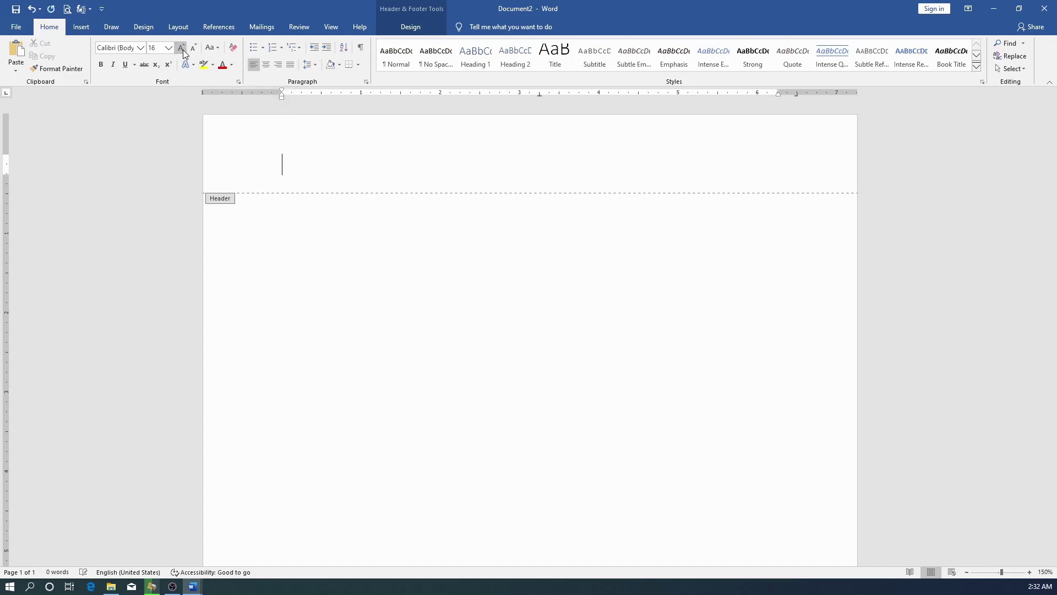
click(137, 48)
click(114, 130)
drag(282, 98, 361, 103)
Step: Type 'RUKUN TETANGGA 00 RUKUN WARGA 00', 'KELURAHAN NN KECAMATAN NN' and 'JAKARTA BARAT' on separate header lines
text(RUKUN TETANGGA)
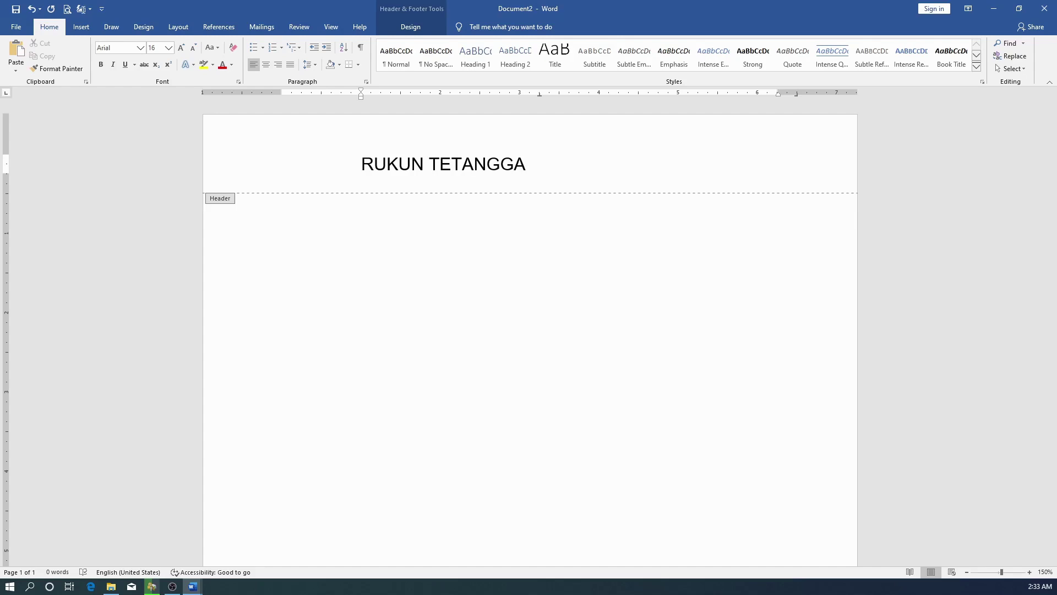
text( 00 )
text(RUKUN WARGA 00)
key(Return)
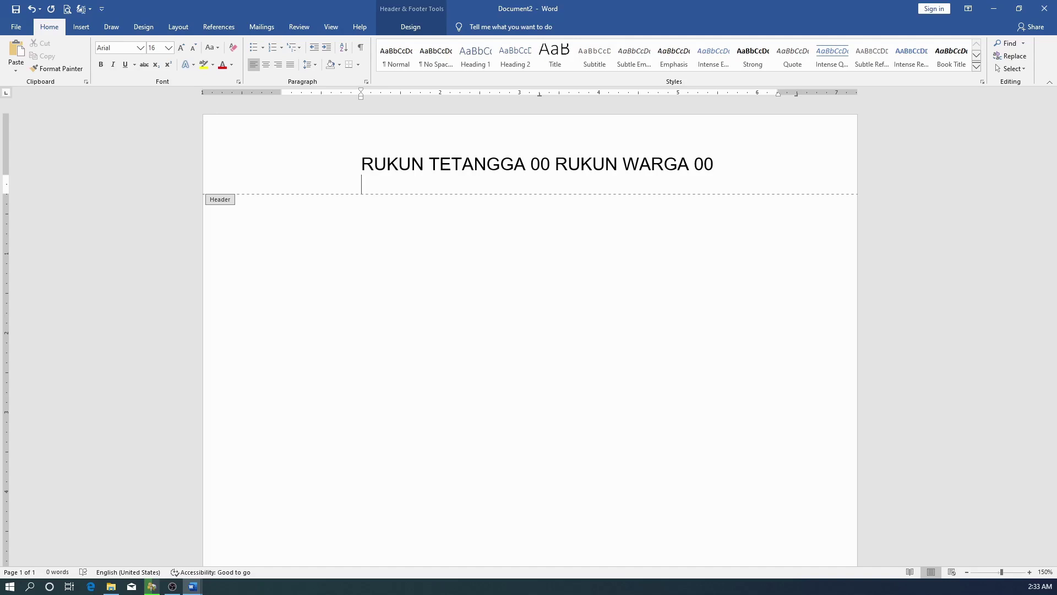
text(KELU)
text(RAHAN NN)
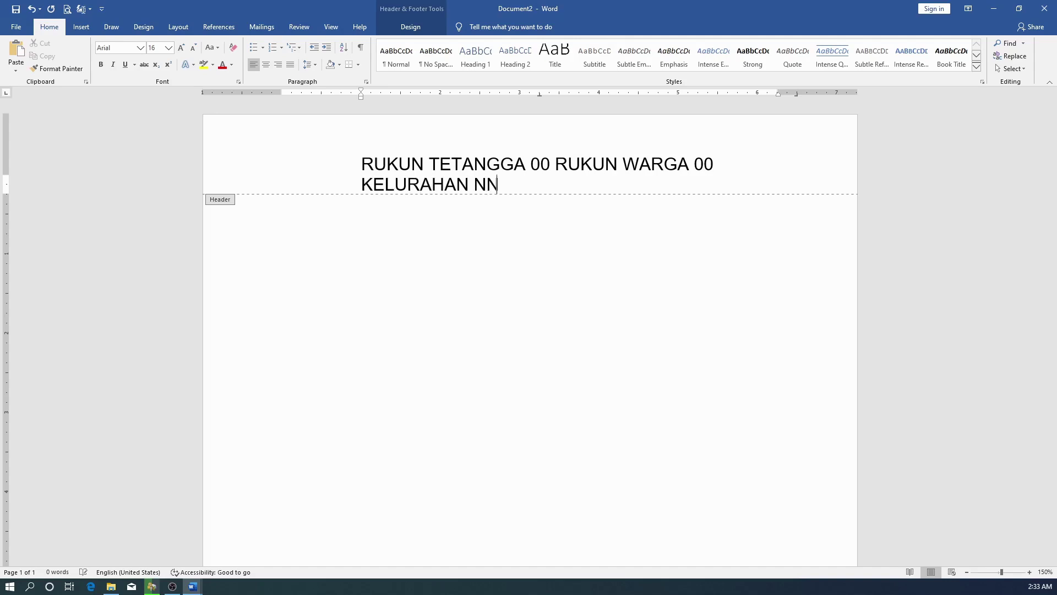
text( KECAMATAN NN)
key(Return)
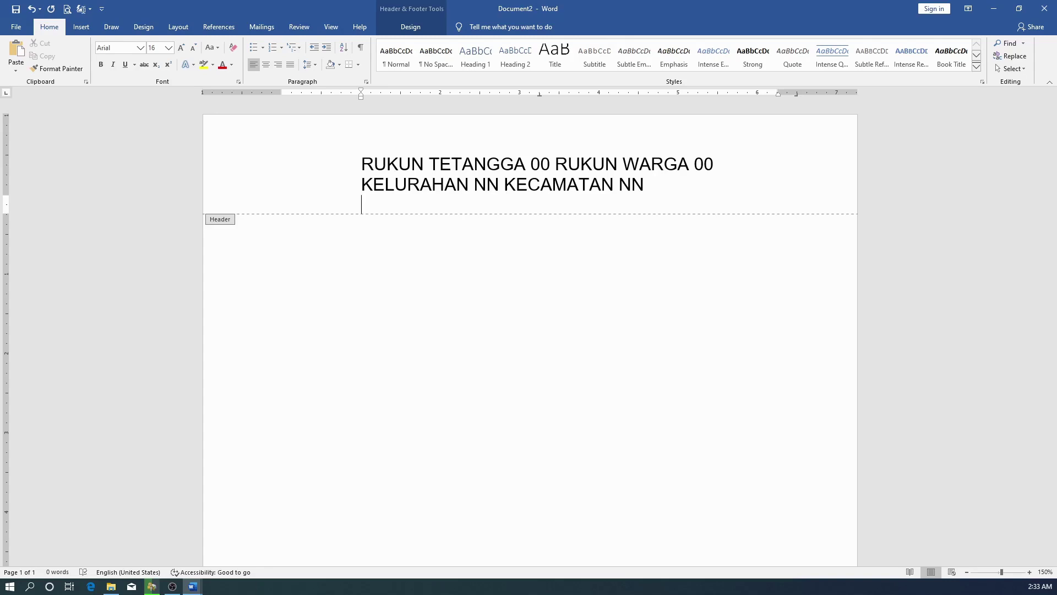
text(JAKARTA )
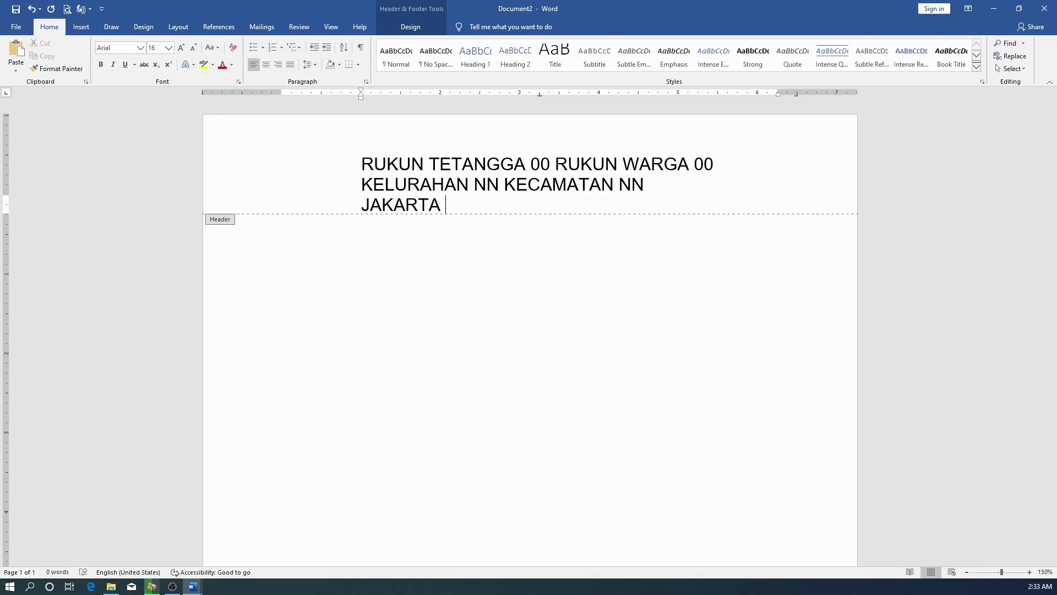
text(BARAT)
key(Return)
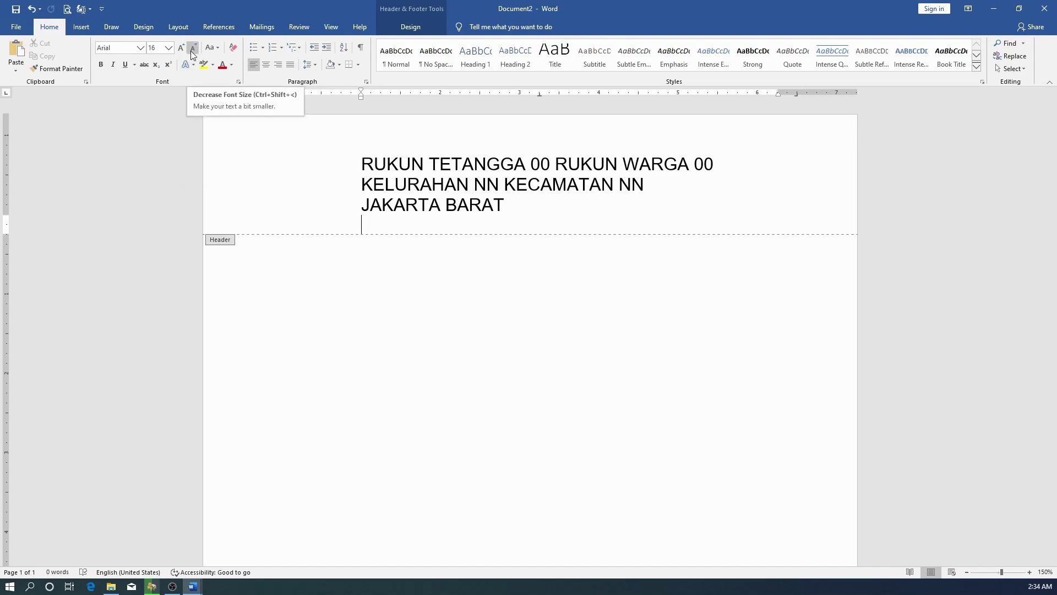
Step: At 11 pt, add the line 'Sekretariat : Jl. Jalan bawal telp' with a placeholder phone number
click(190, 51)
click(191, 50)
click(190, 50)
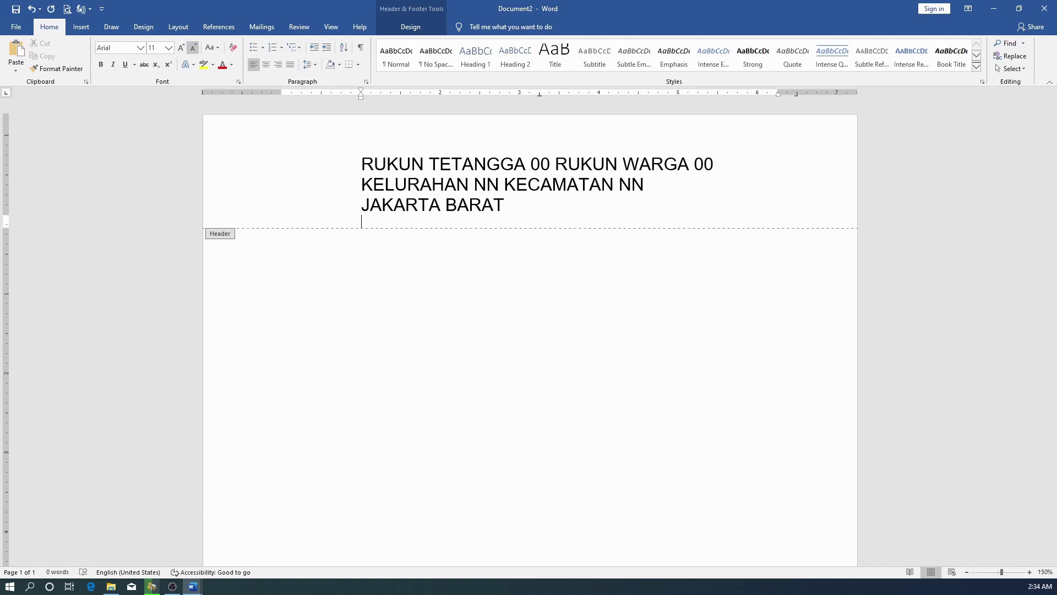
text(Sekretariat )
text(: Jl)
text(. )
text(Jalan bawal )
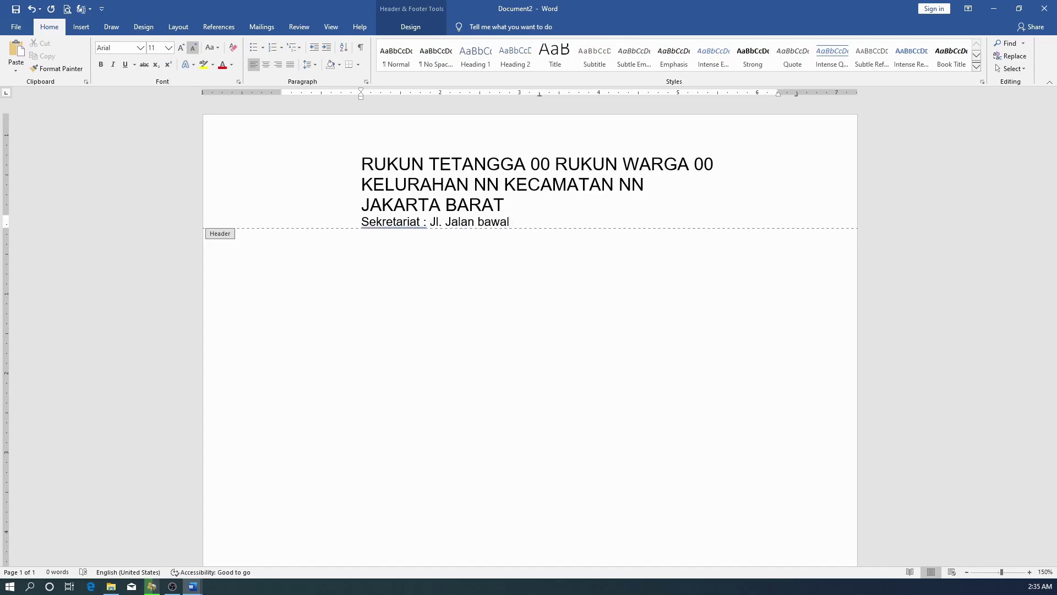
text(telp )
text(xxxx xxxxxxx xxxxxx)
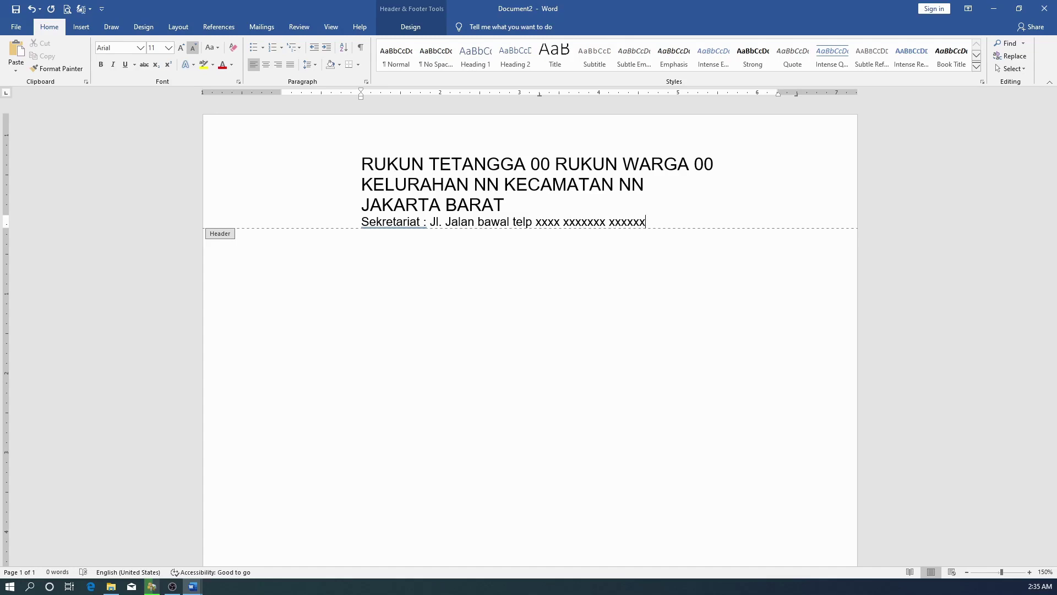
click(407, 184)
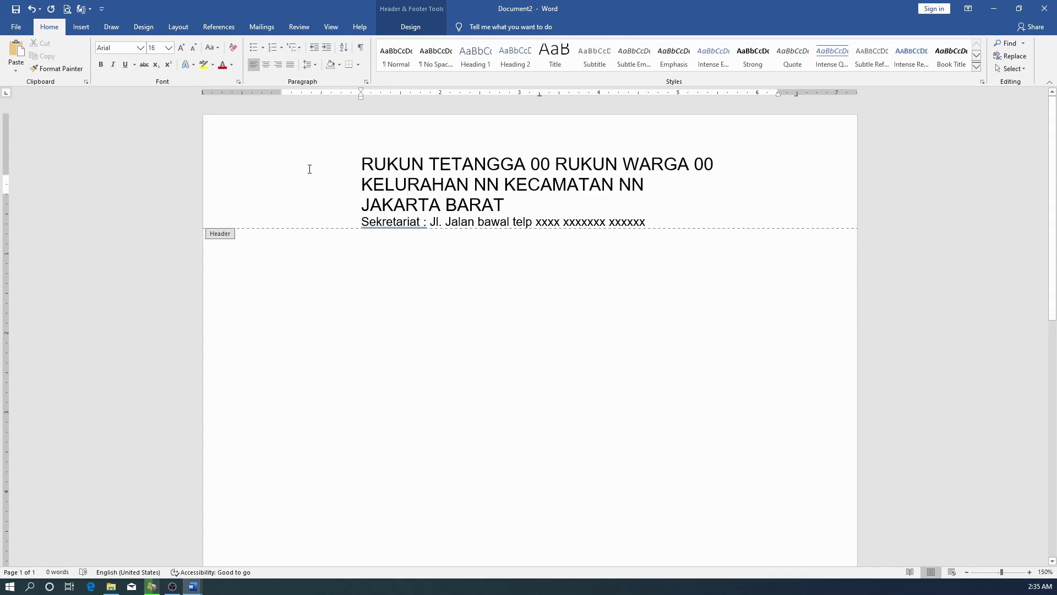
Step: Make the three heading lines bold and centered
drag(190, 174, 185, 207)
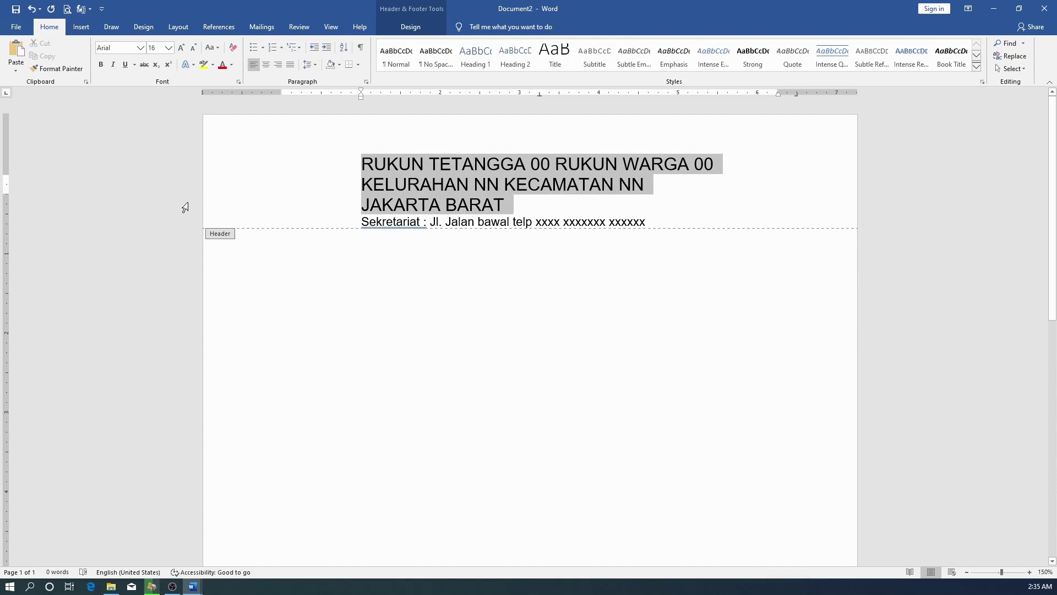
click(266, 65)
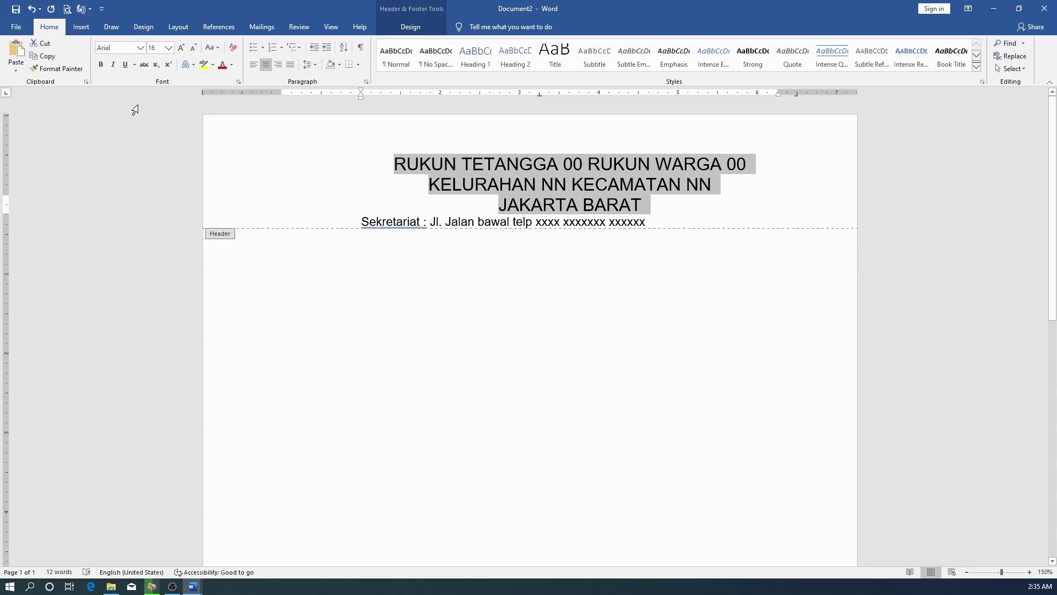
click(99, 65)
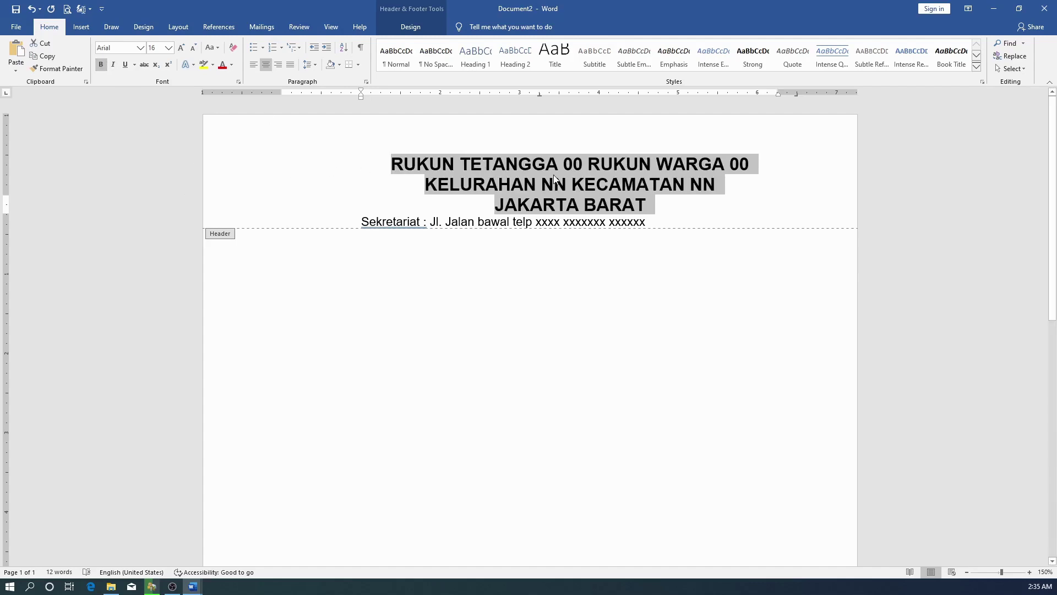
click(495, 189)
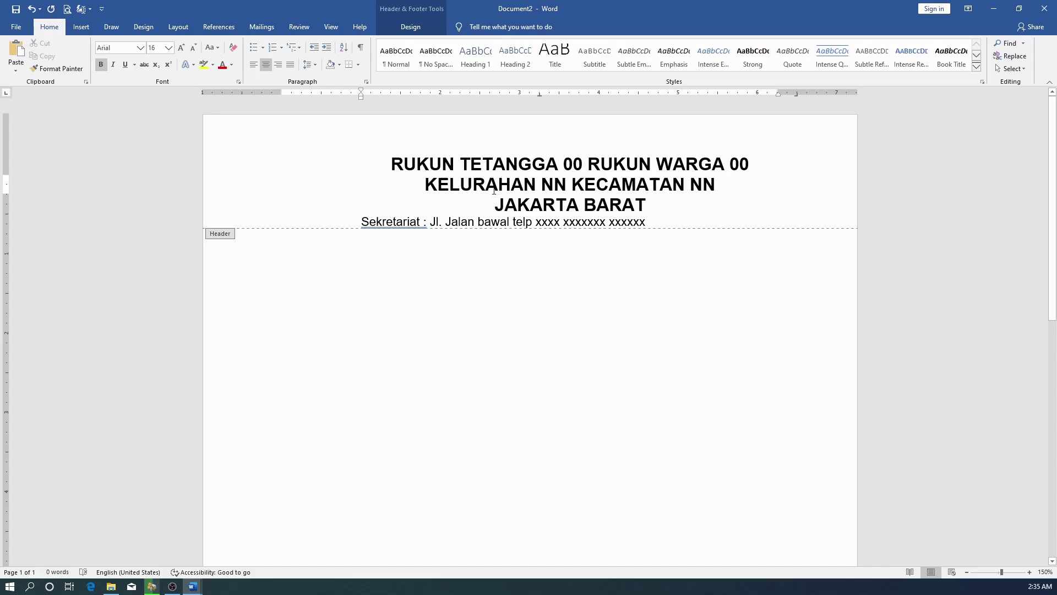
Step: Center the Sekretariat line and place the cursor at the start of the first heading line
click(464, 223)
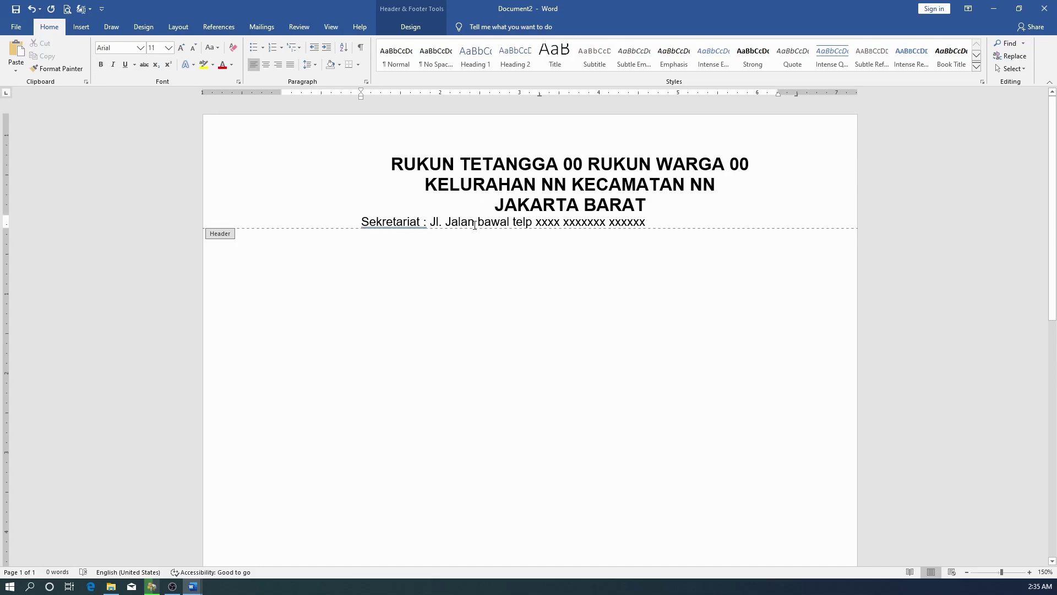
click(266, 67)
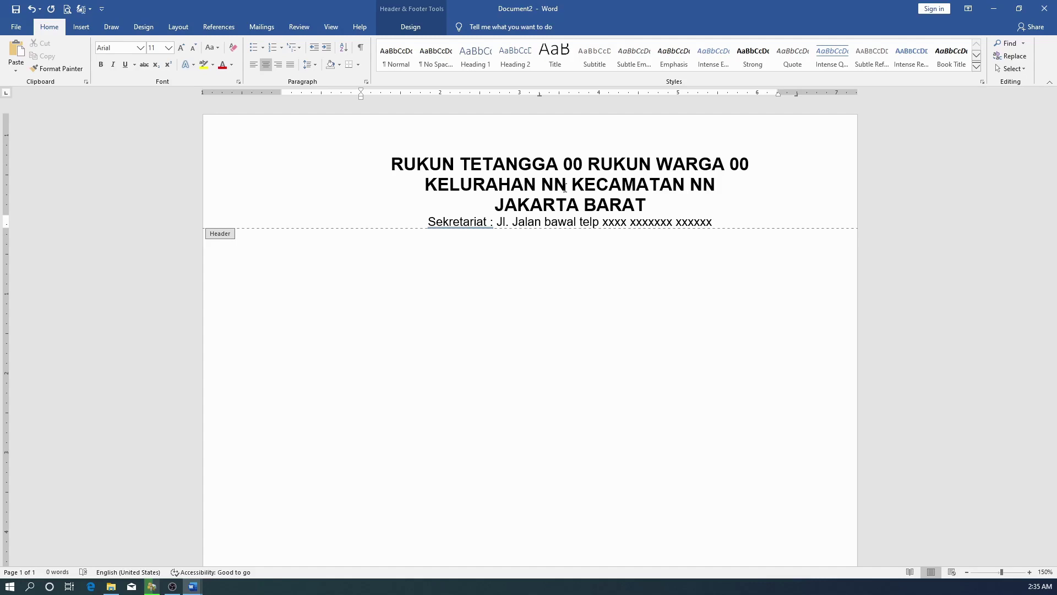
click(316, 183)
click(362, 162)
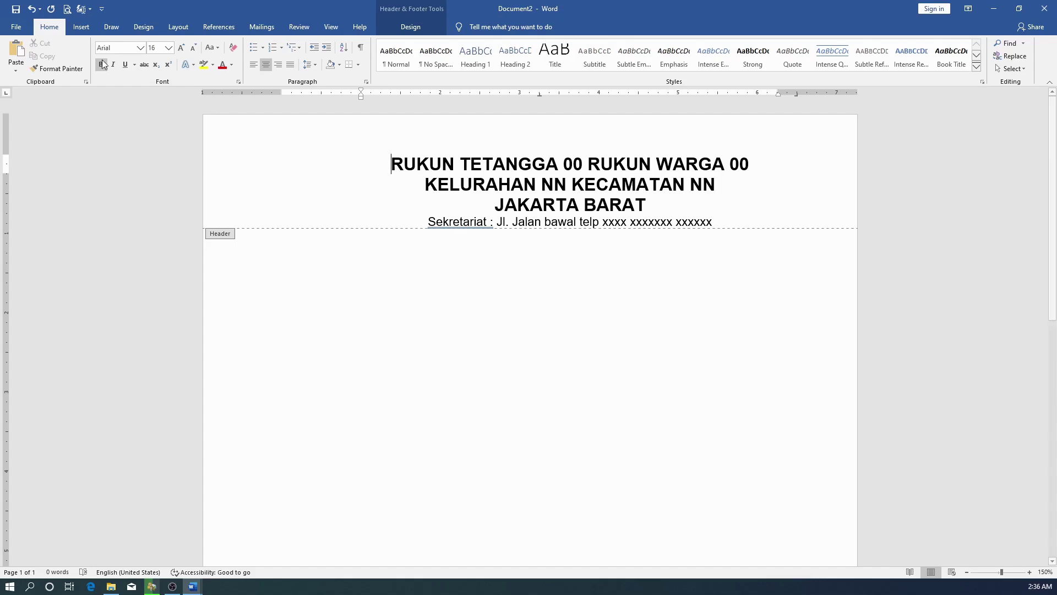
click(81, 26)
Step: Insert the Jakarta Jaya Raya logo, set it In Front of Text, and move it left of the headings
click(129, 57)
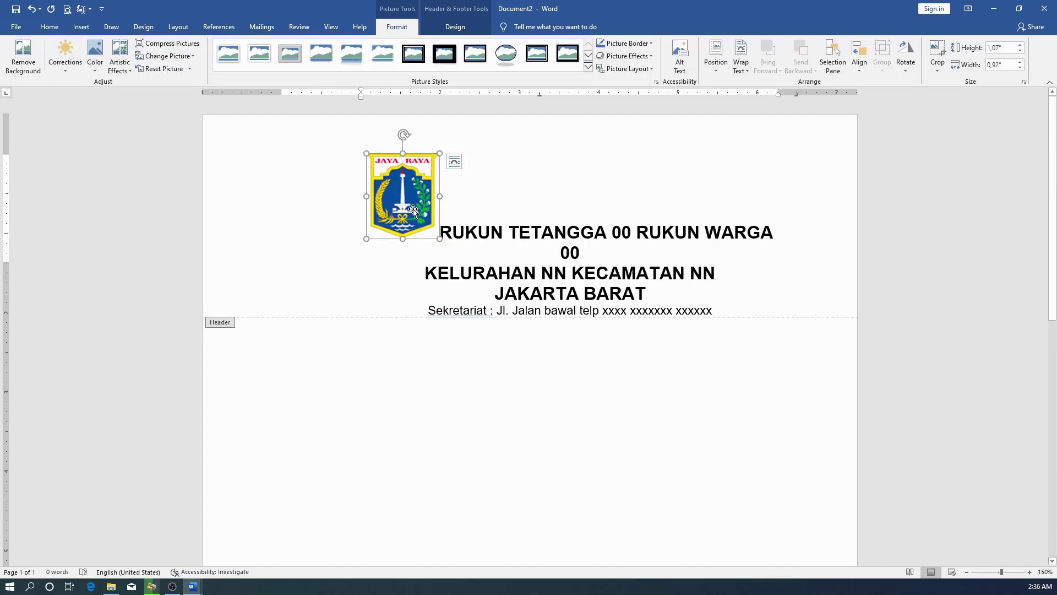
click(413, 210)
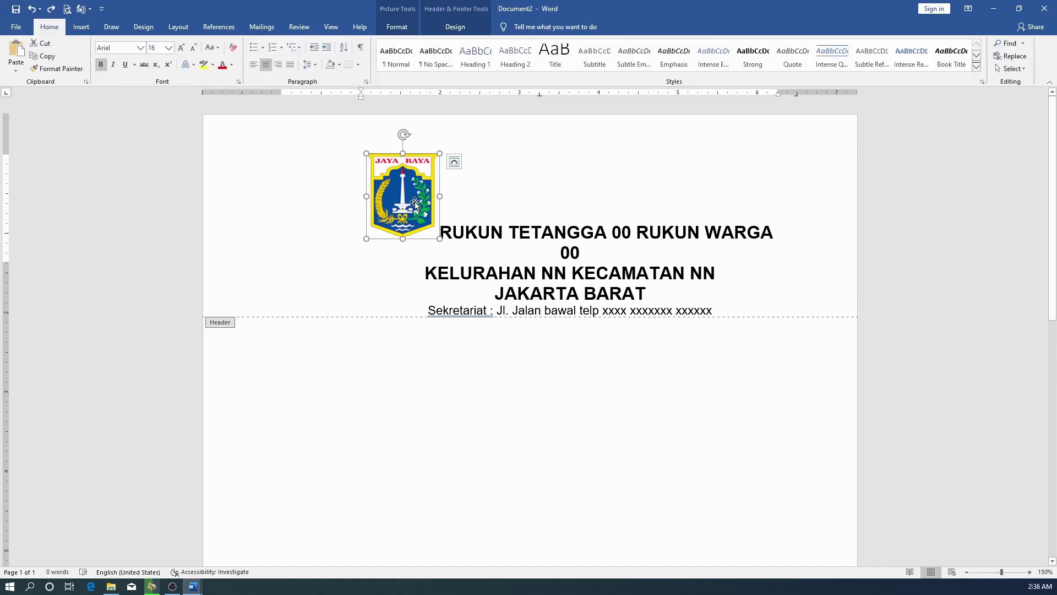
click(454, 162)
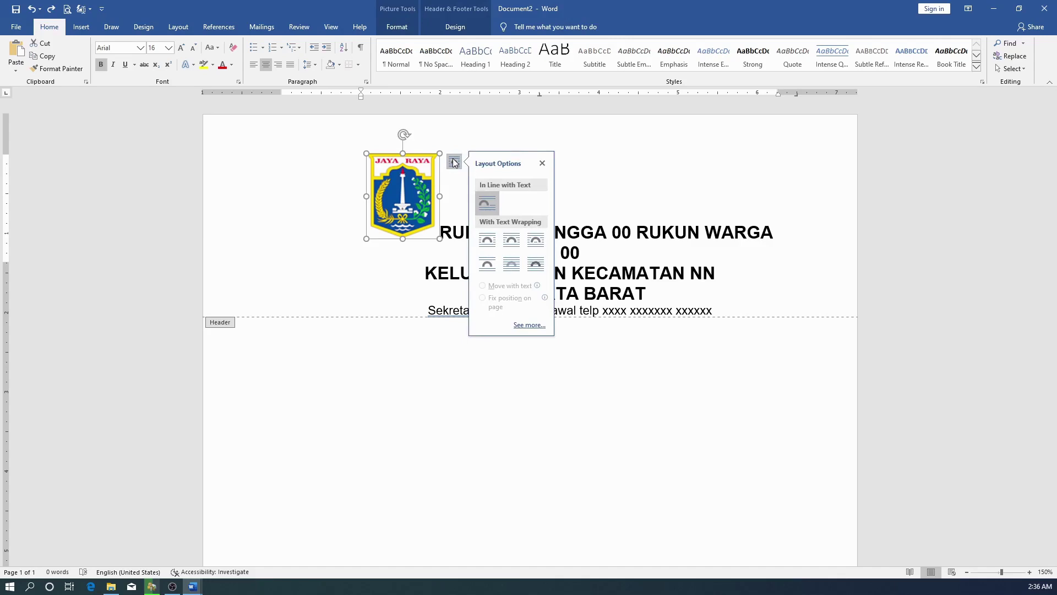
click(541, 265)
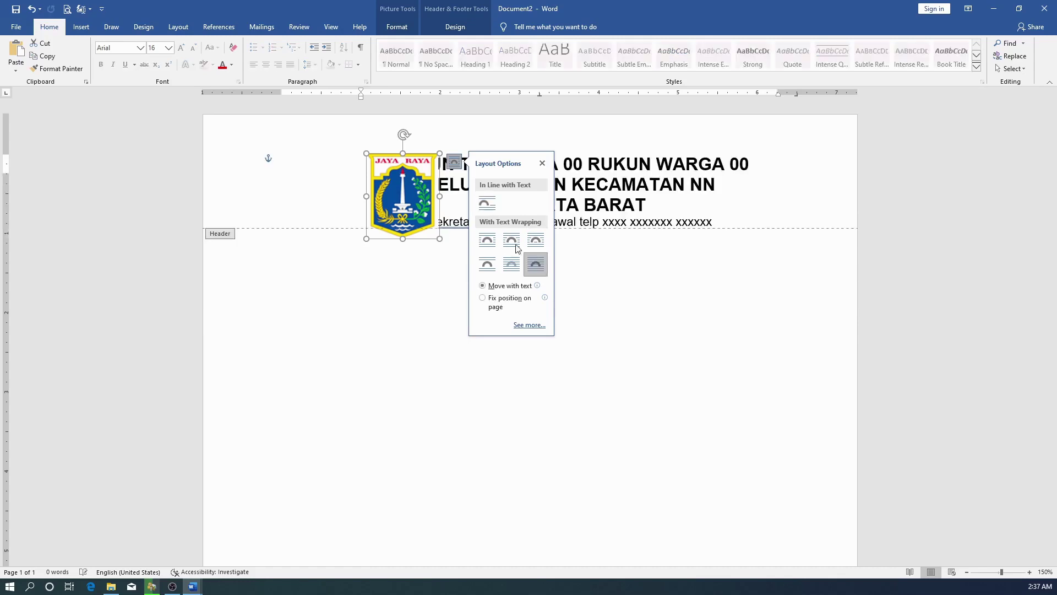
drag(395, 184, 320, 183)
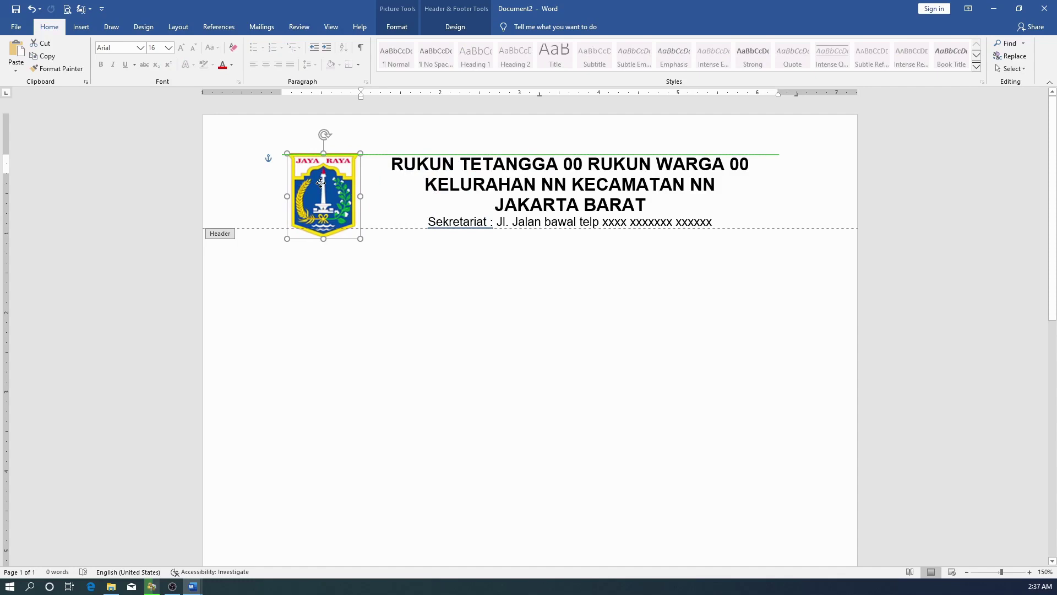
drag(320, 182, 321, 184)
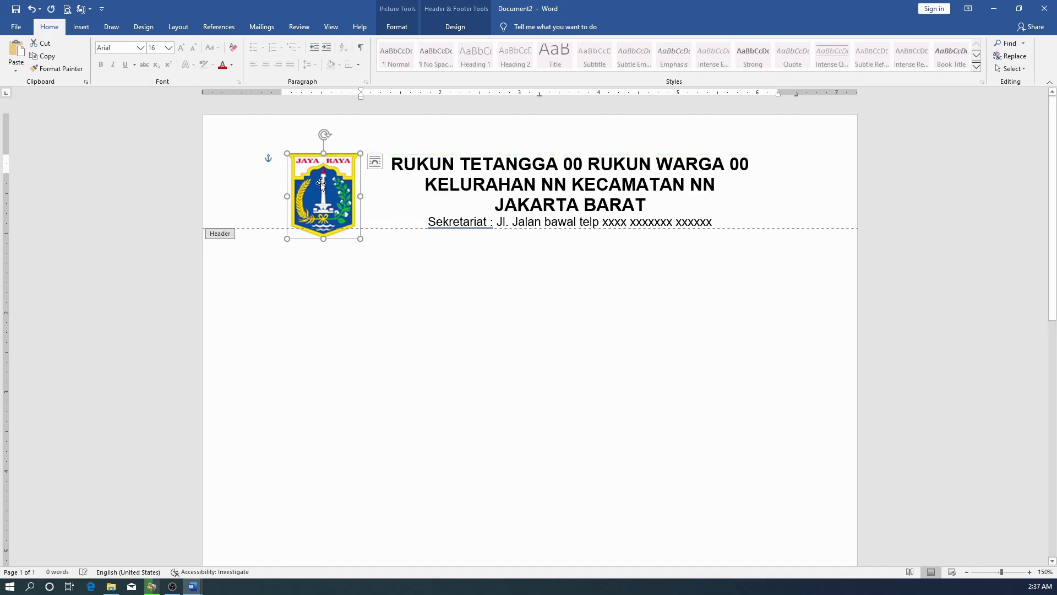
Step: Change the logo's wrapping to Behind Text
click(406, 211)
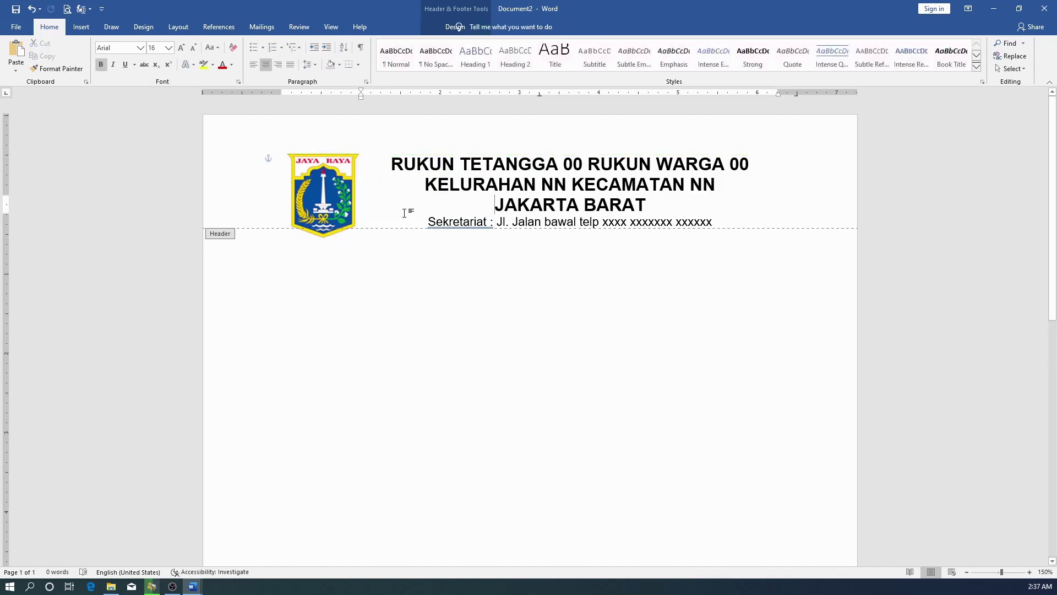
click(327, 206)
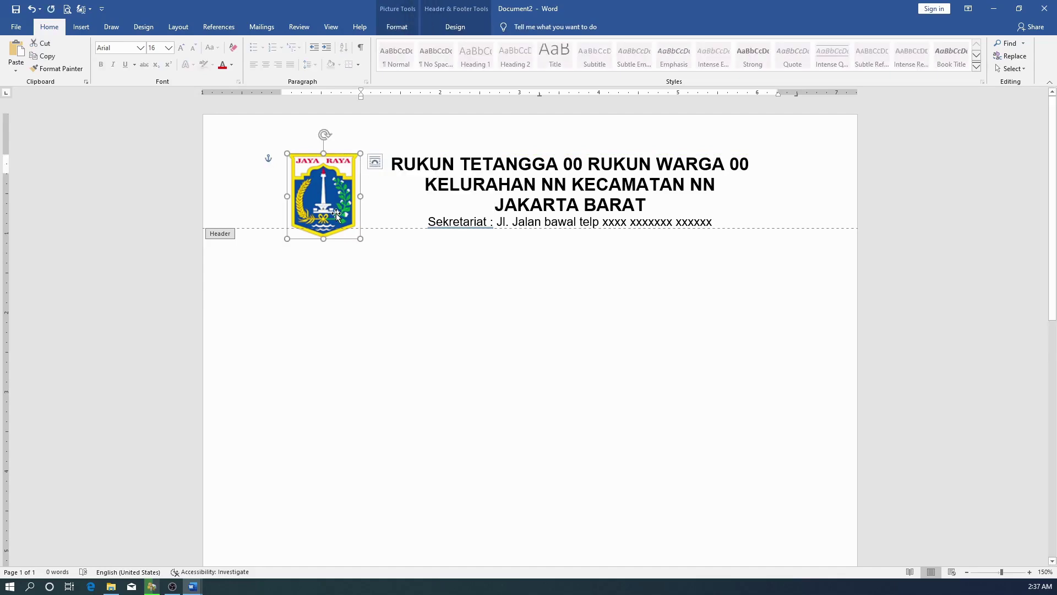
click(378, 162)
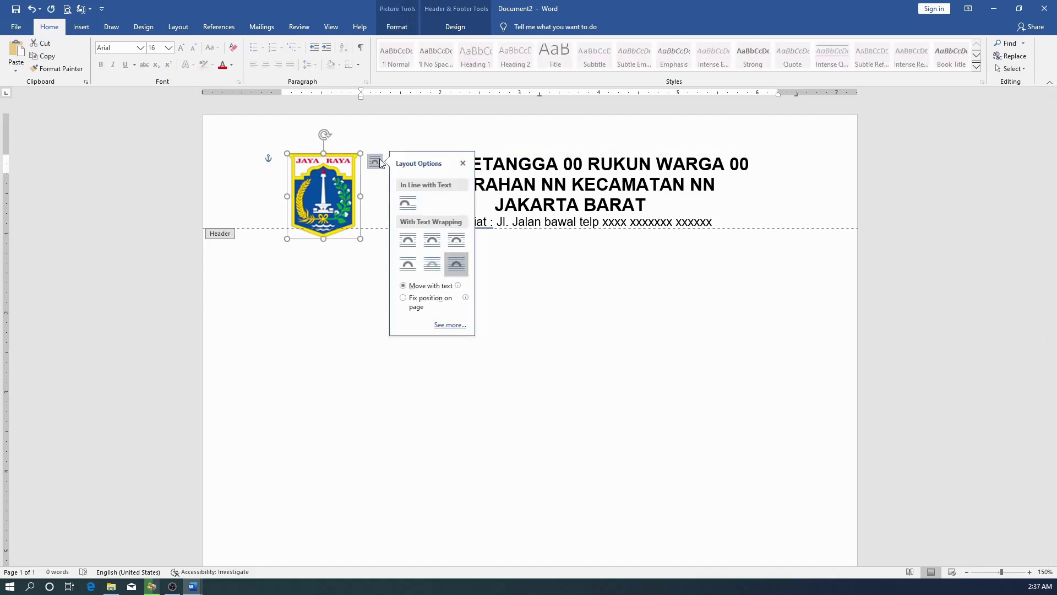
click(431, 268)
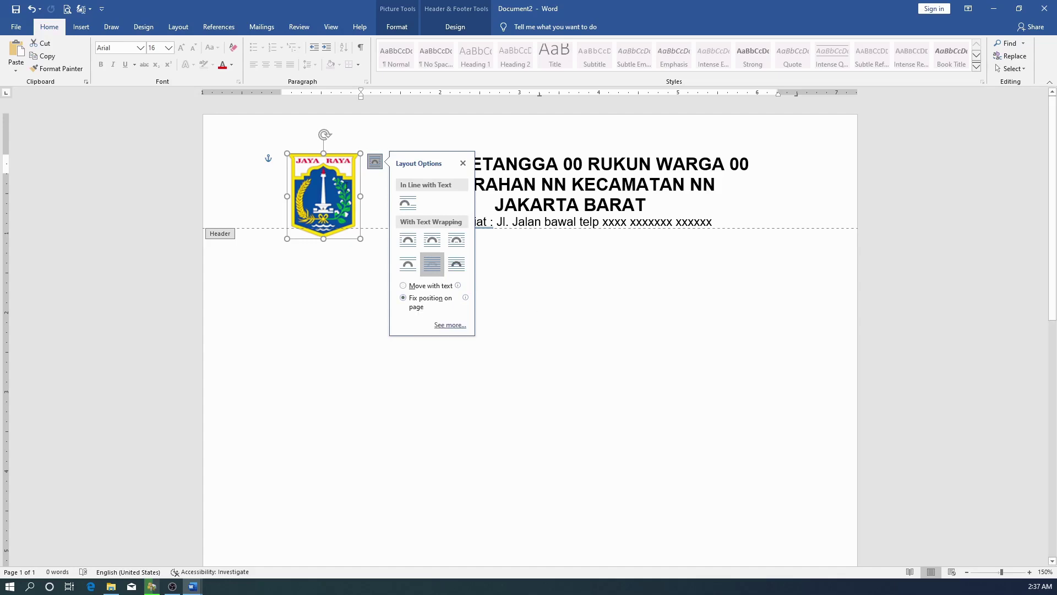
click(326, 191)
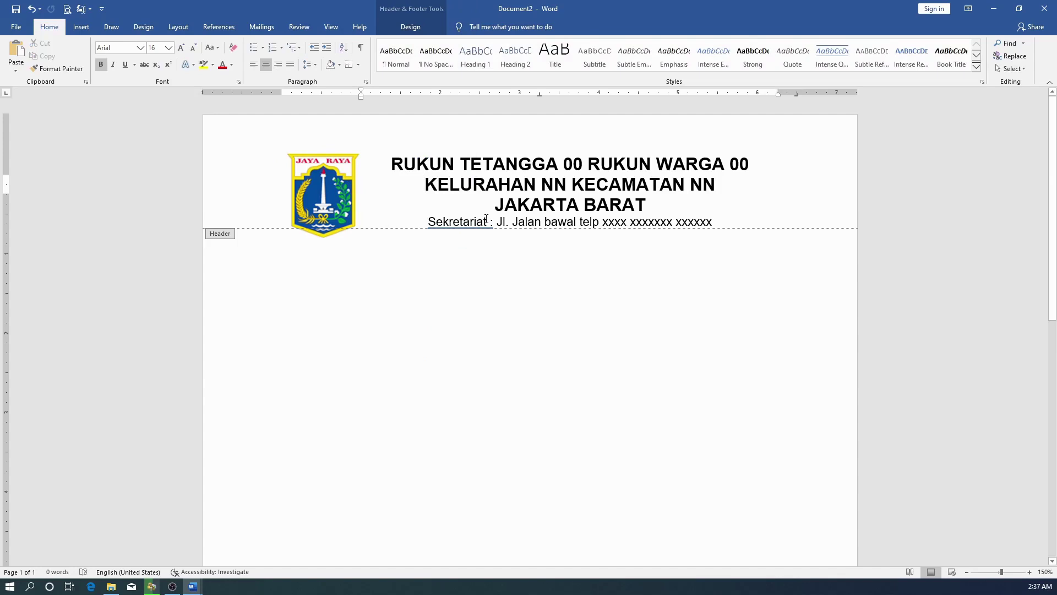
Step: Add two blank lines after the Sekretariat address line
click(715, 225)
key(Return)
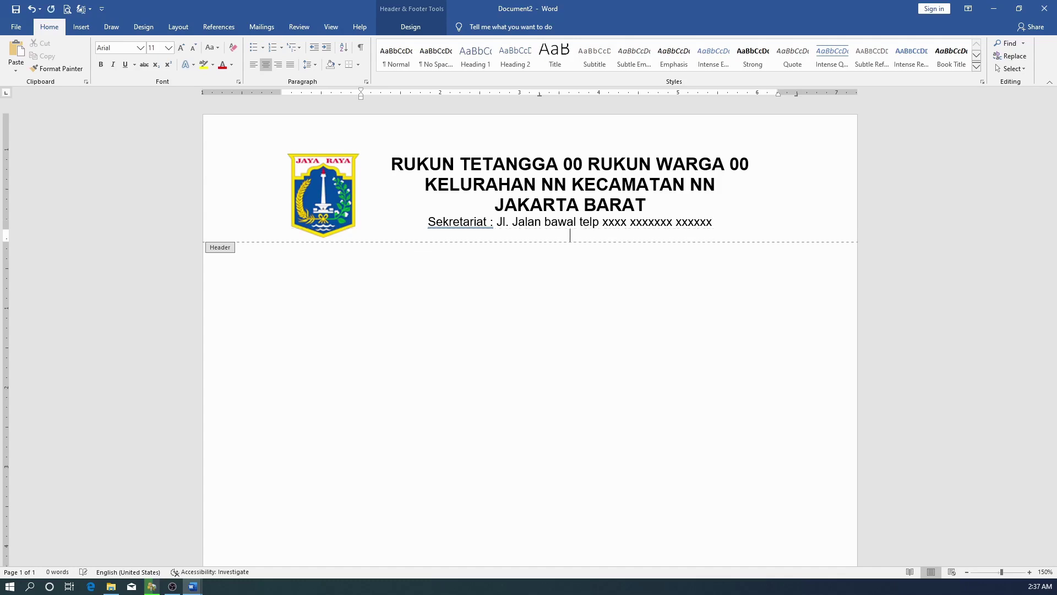
key(Return)
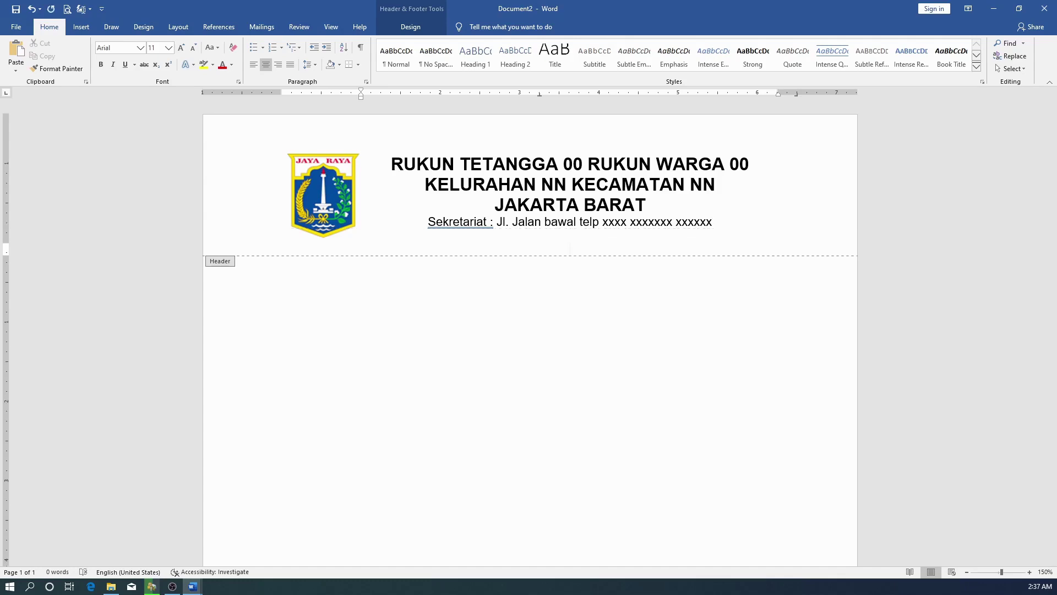
click(83, 28)
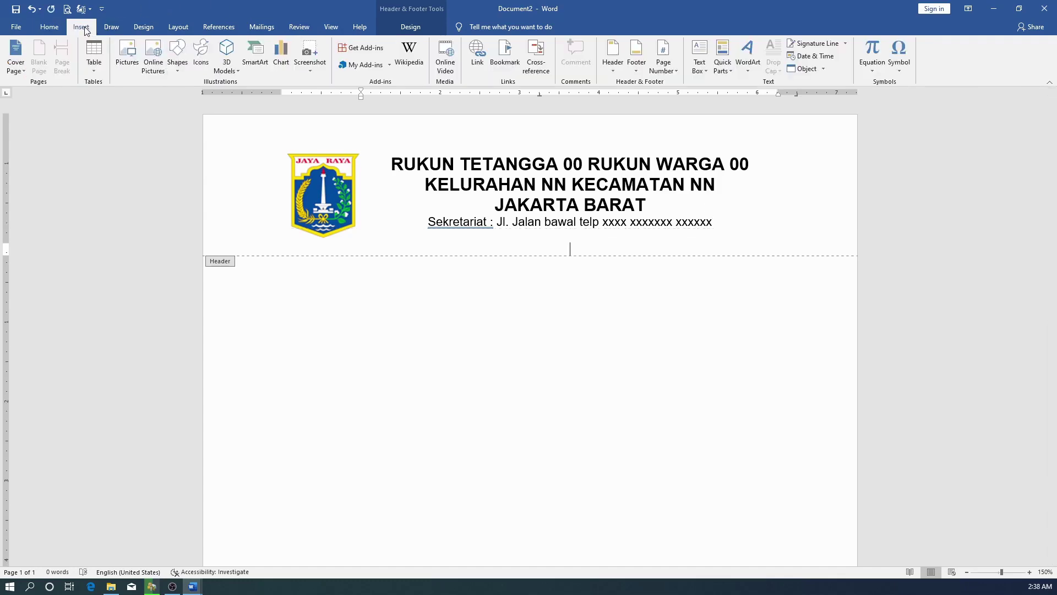
click(174, 61)
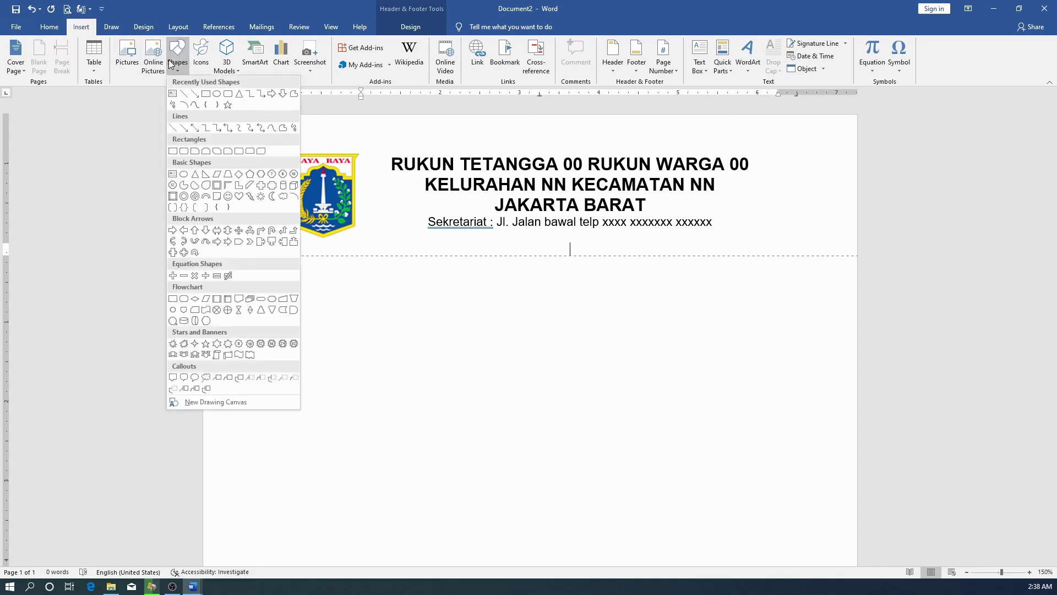
Step: Draw a straight horizontal line across the header just below the Sekretariat line
click(185, 94)
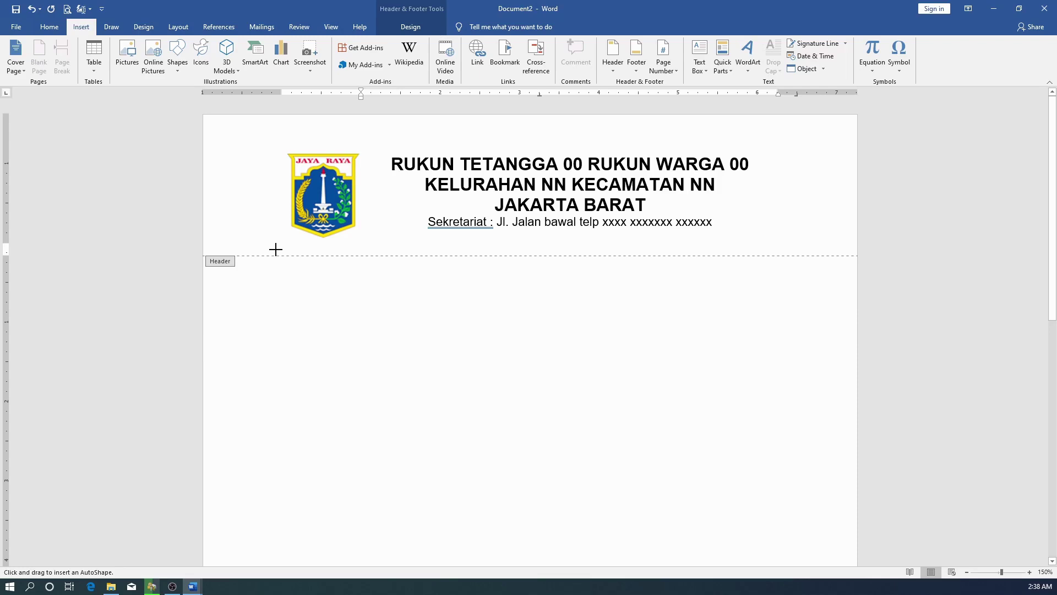
drag(275, 249, 785, 250)
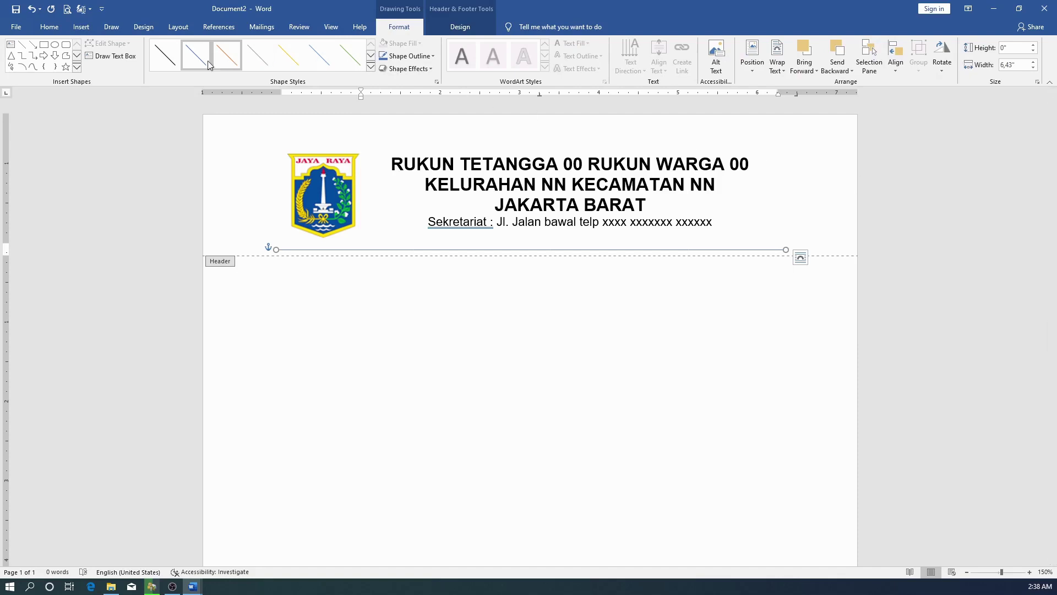
Step: Style the header line solid black with a 3 pt weight, then open More Lines settings
click(163, 66)
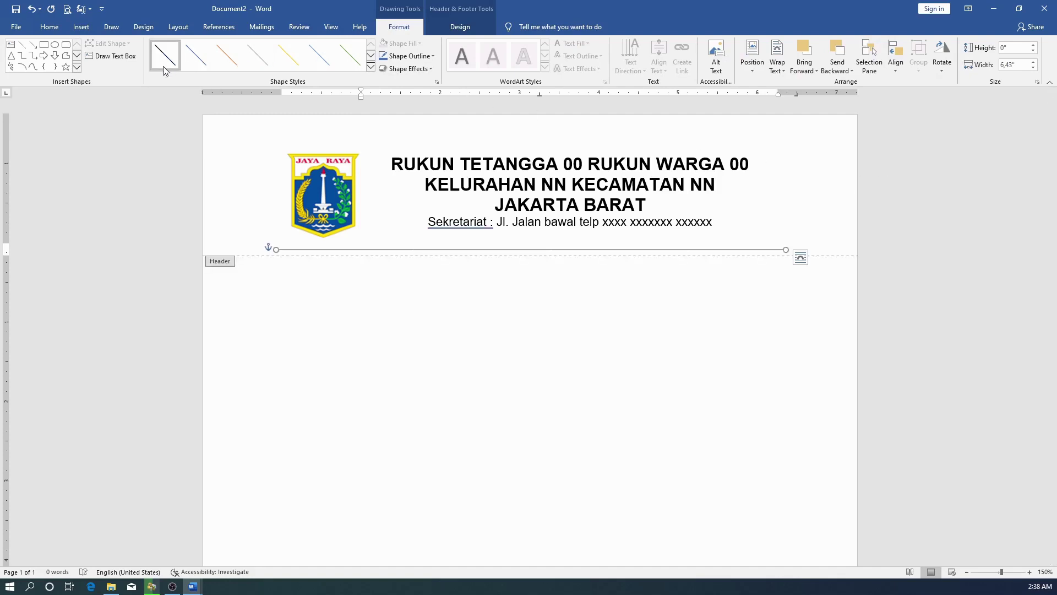
click(431, 58)
mouse_move(406, 180)
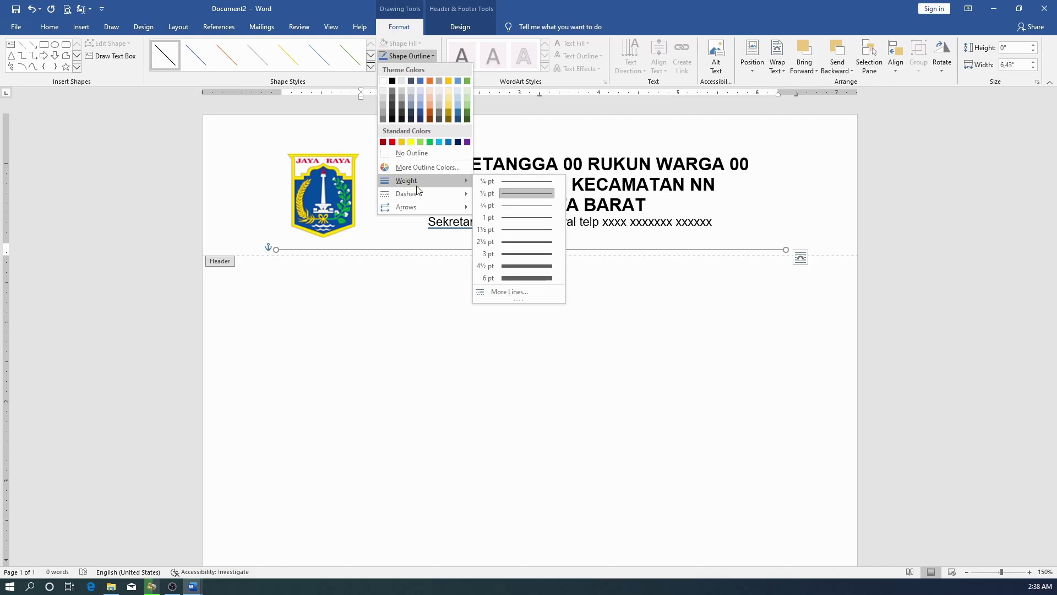
click(522, 254)
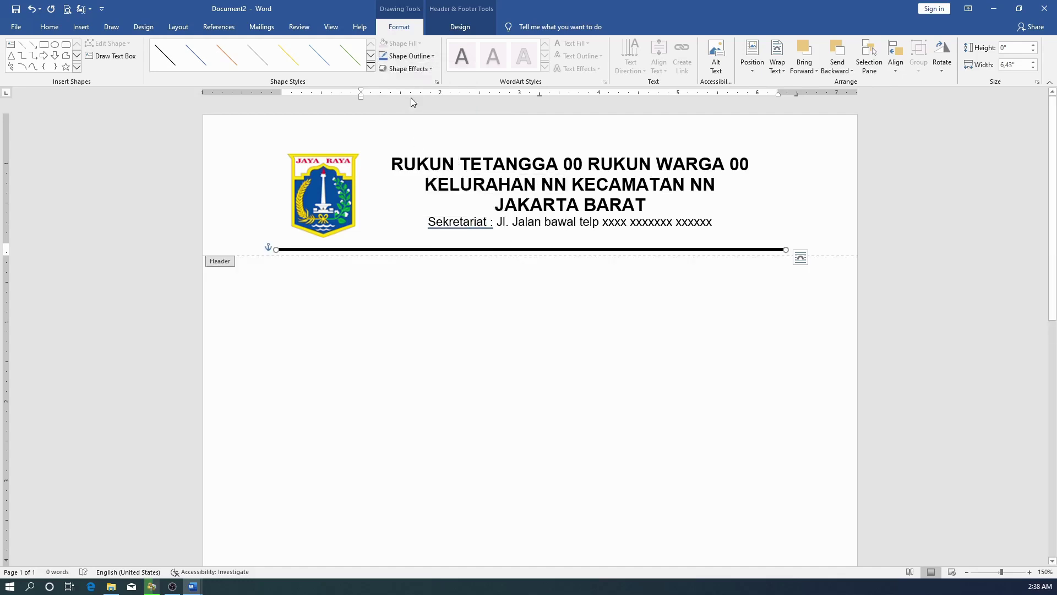
click(408, 57)
mouse_move(406, 180)
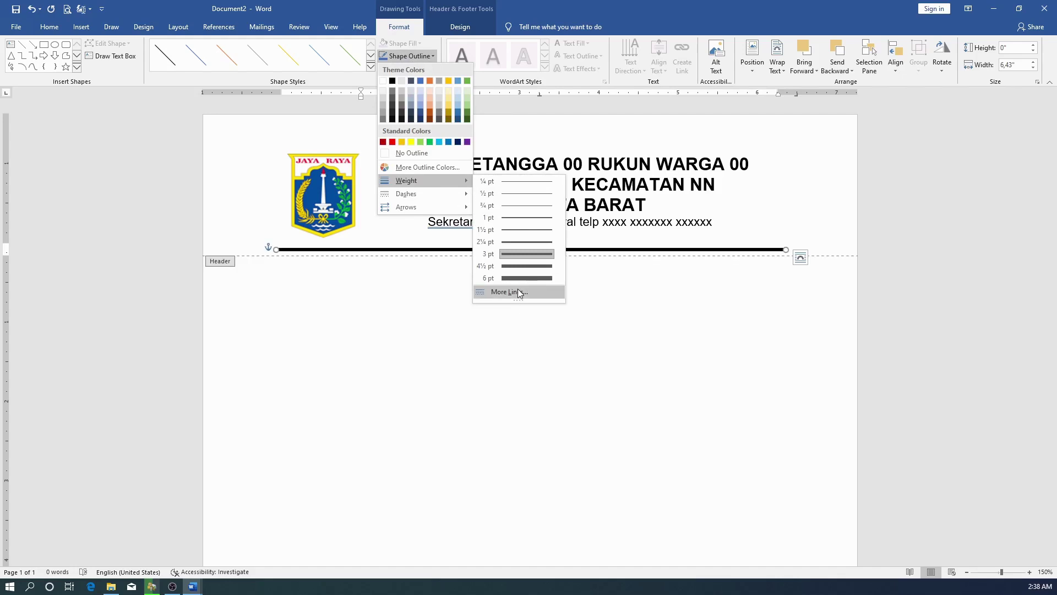
click(515, 291)
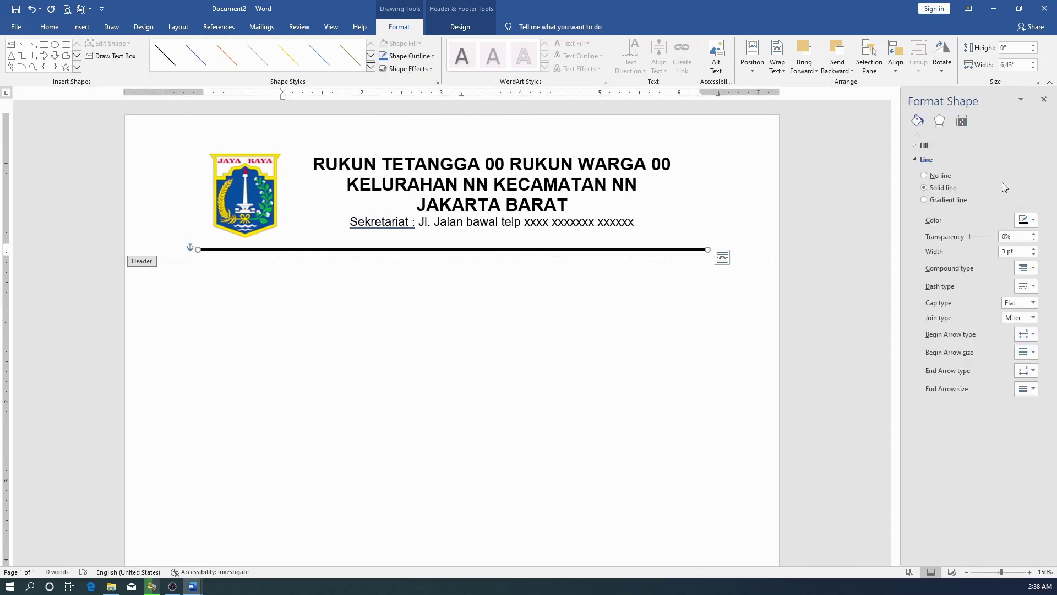
Step: Set the rule's compound type to Triple and close the header to return to the body
click(1026, 274)
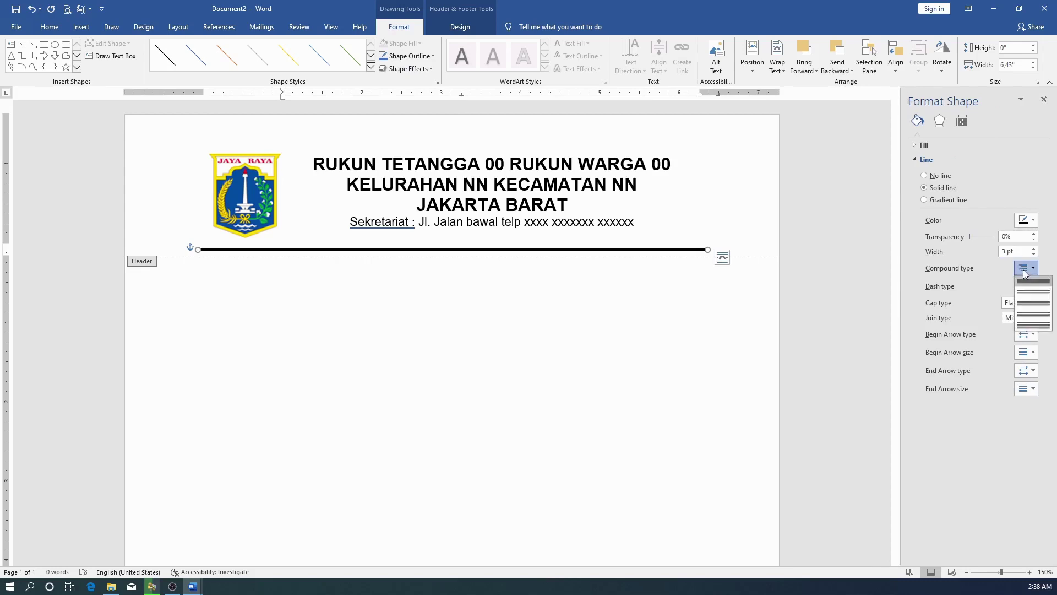
click(1035, 326)
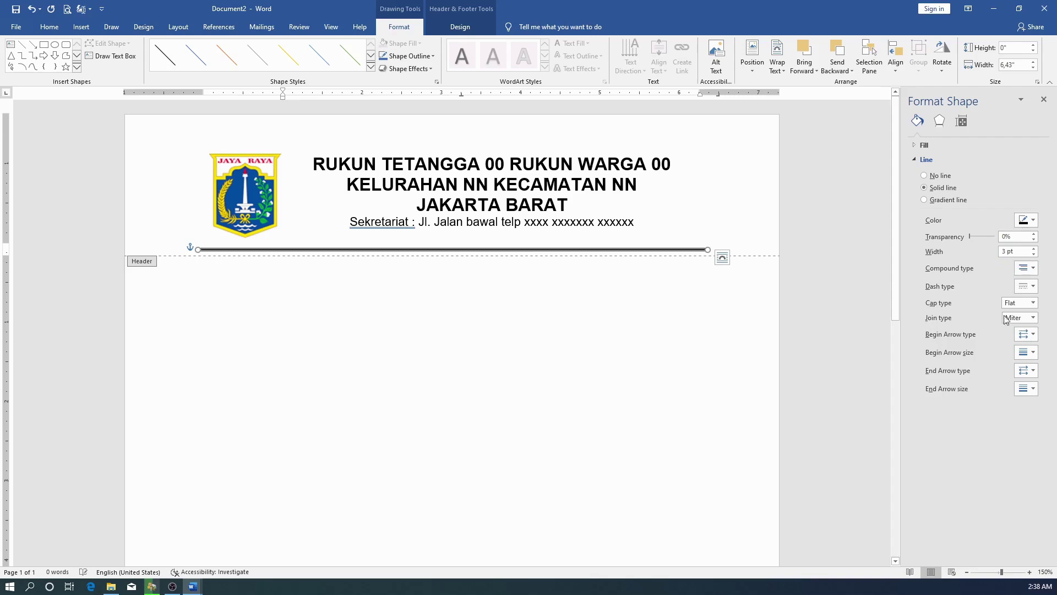
double_click(479, 278)
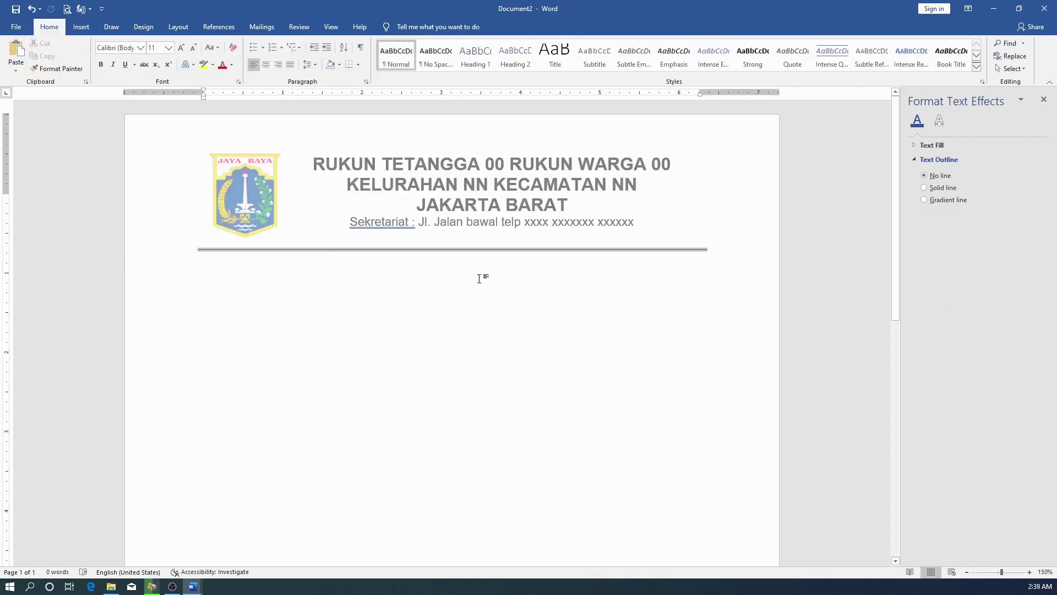
Step: Reopen the letterhead header for editing and zoom in to inspect the pixelated Jakarta logo
scroll(479, 278, up, 6)
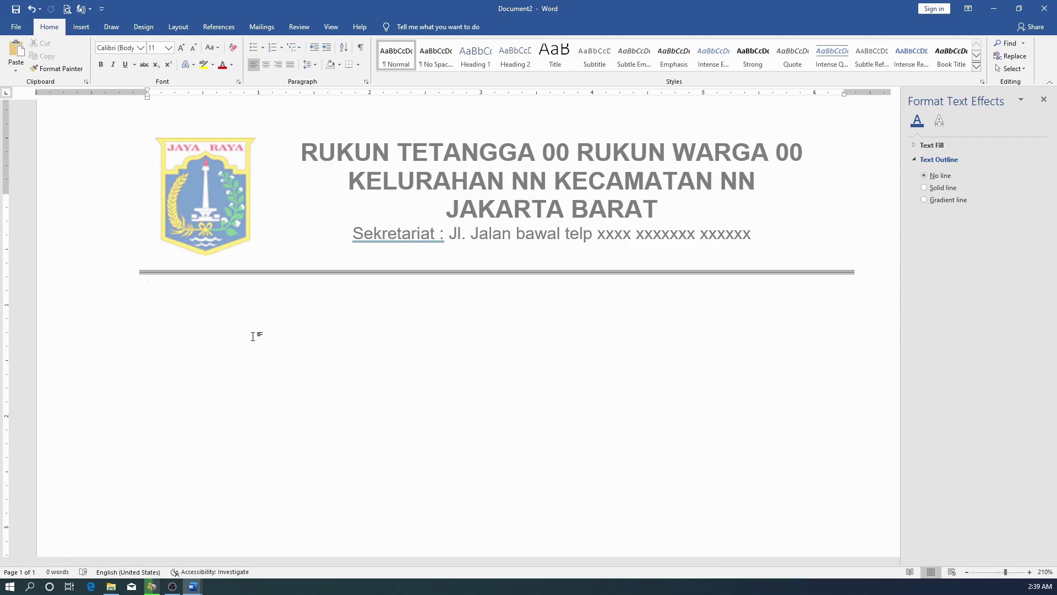
double_click(204, 174)
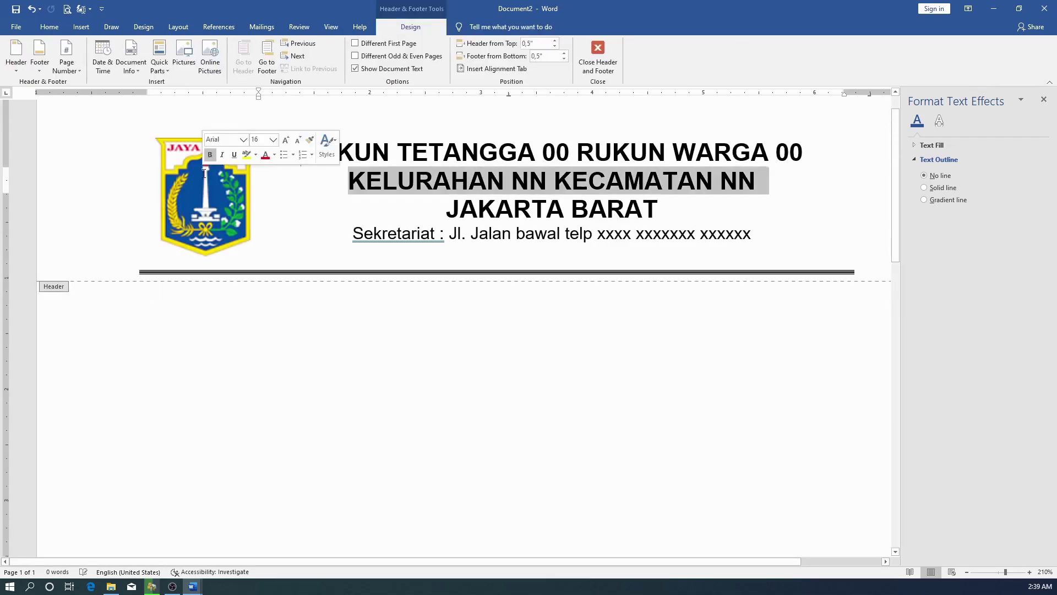
key(Right)
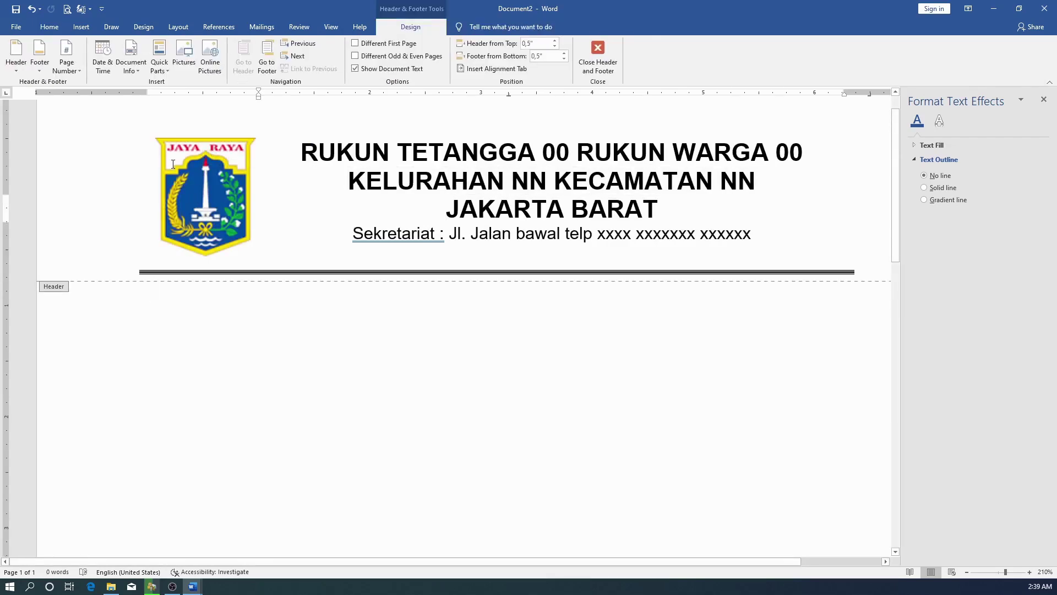
scroll(173, 165, up, 3)
scroll(173, 164, up, 11)
scroll(173, 164, up, 3)
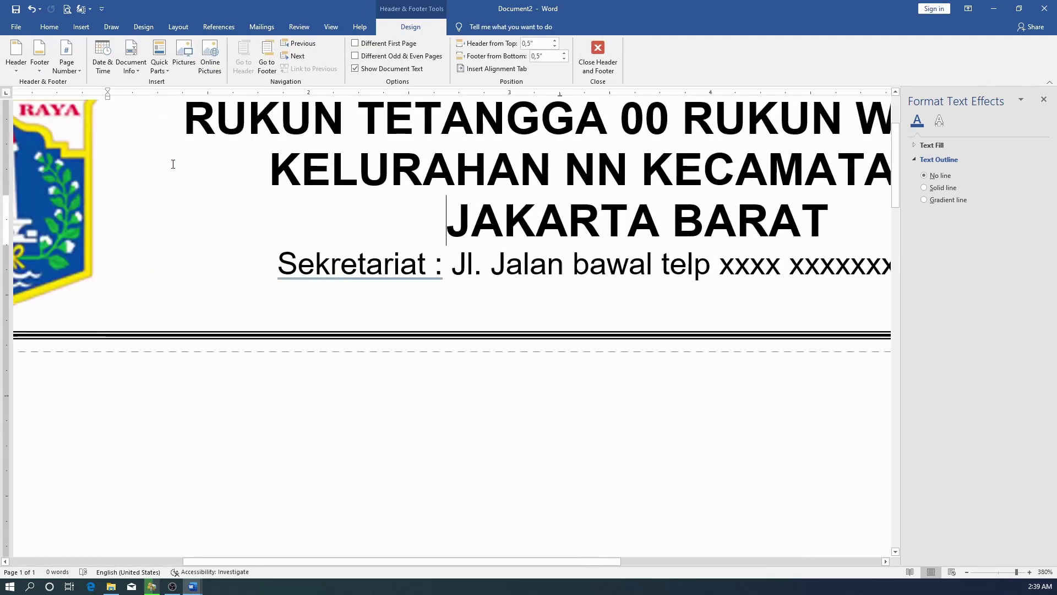
scroll(173, 165, up, 7)
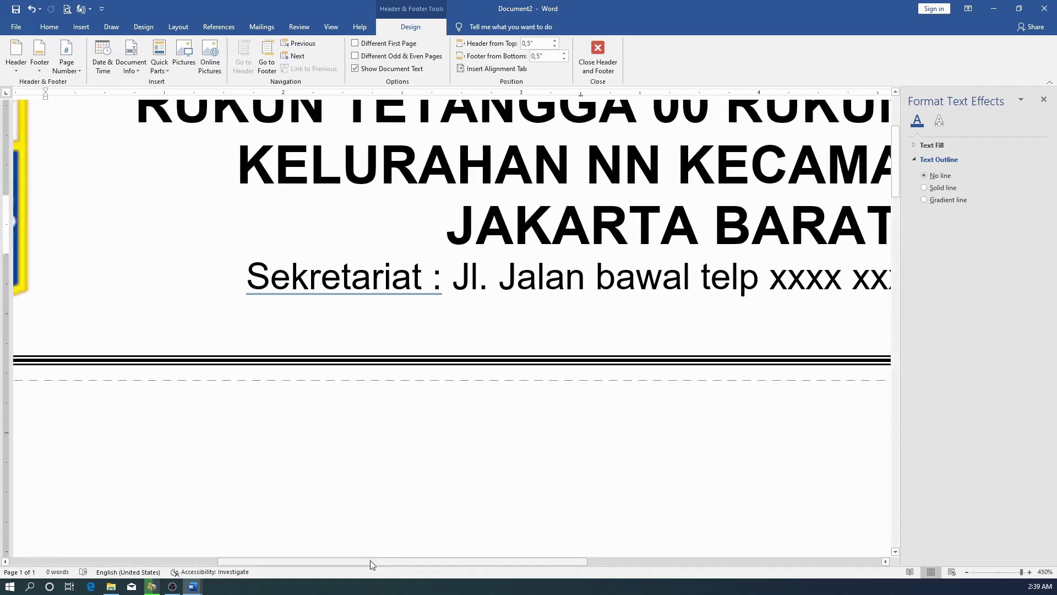
drag(370, 560, 206, 560)
scroll(322, 371, up, 3)
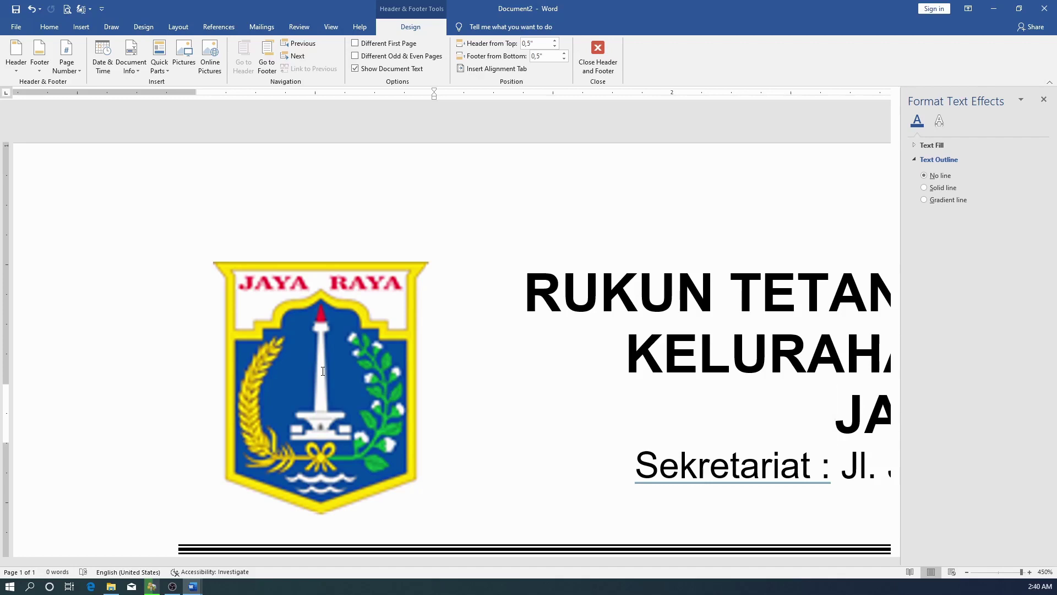
key(Up)
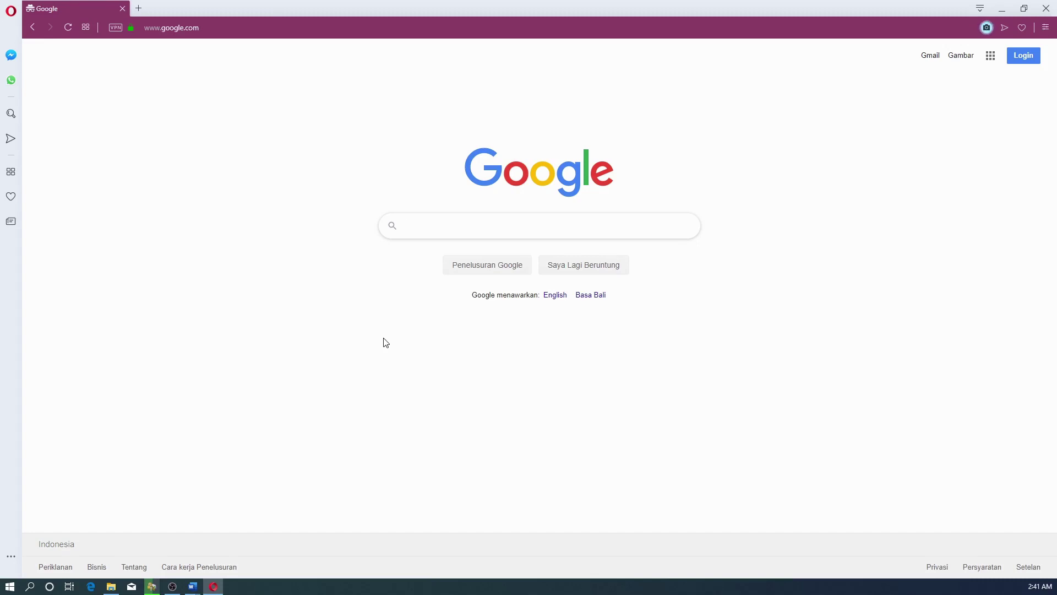
Step: Search Google Images for 'ikon jaya raya svg' and copy the 1200 × 1355 Lambang Jakarta crest
text(ikon )
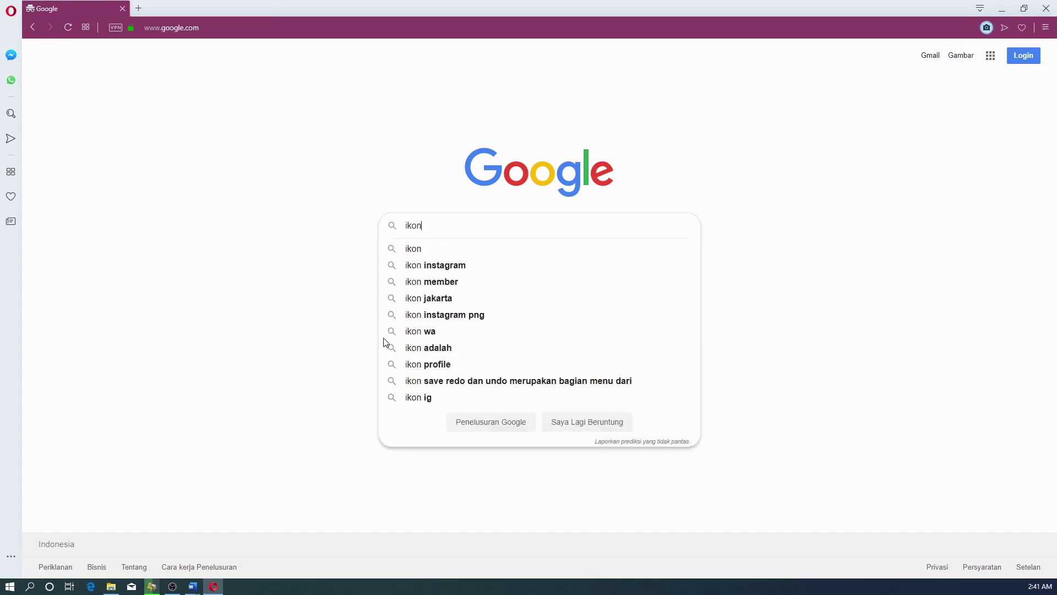
text(jaya )
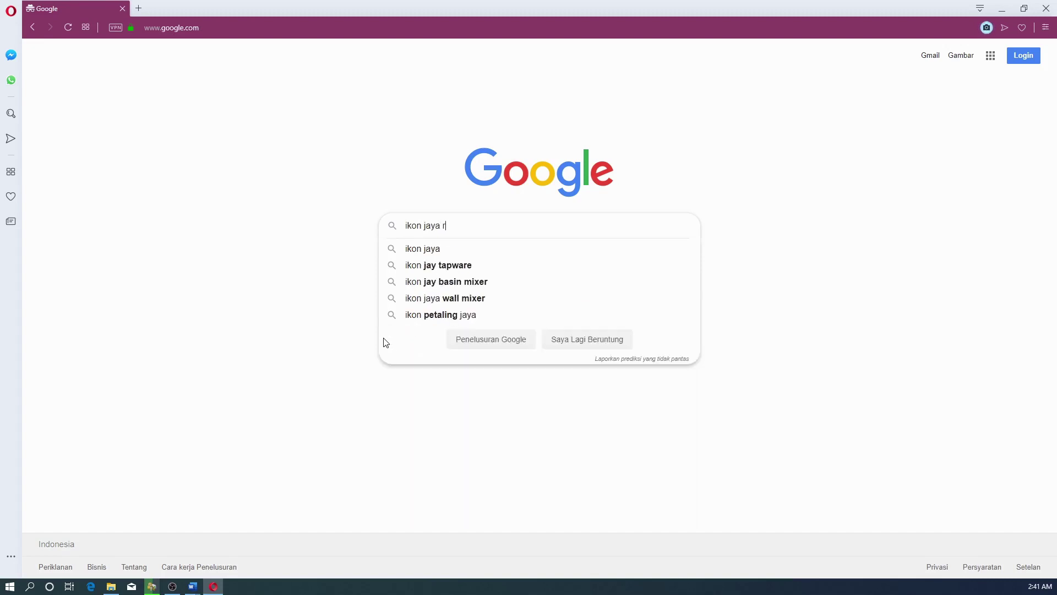
text(raya svg)
key(Return)
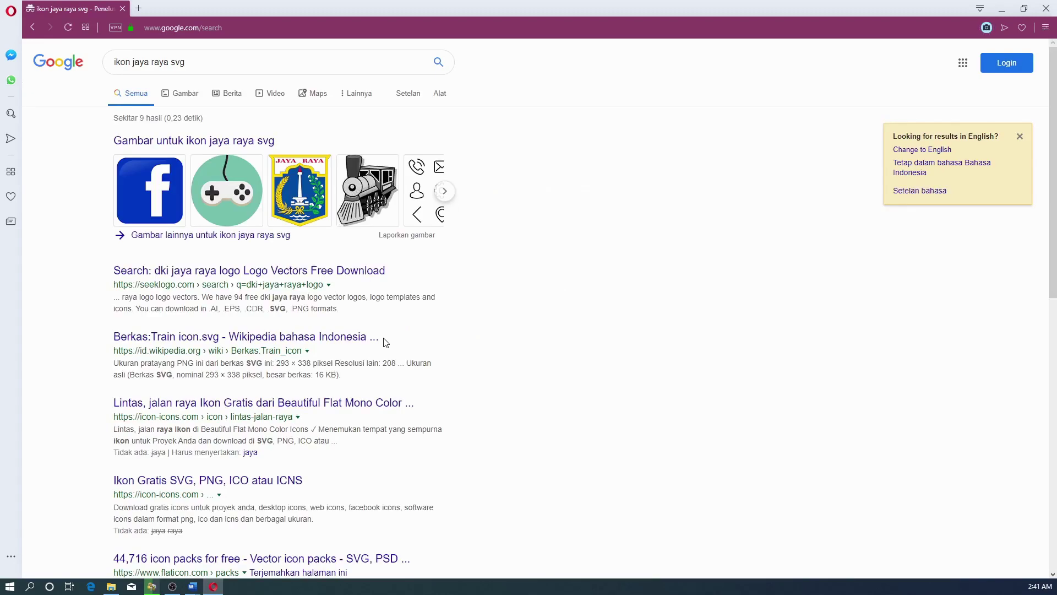
click(186, 95)
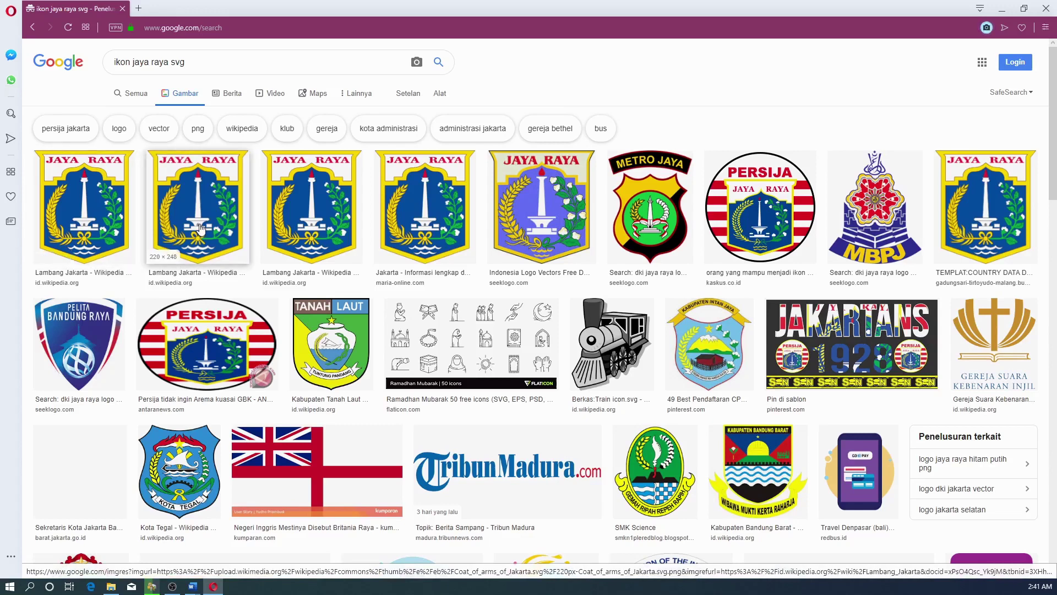
click(73, 256)
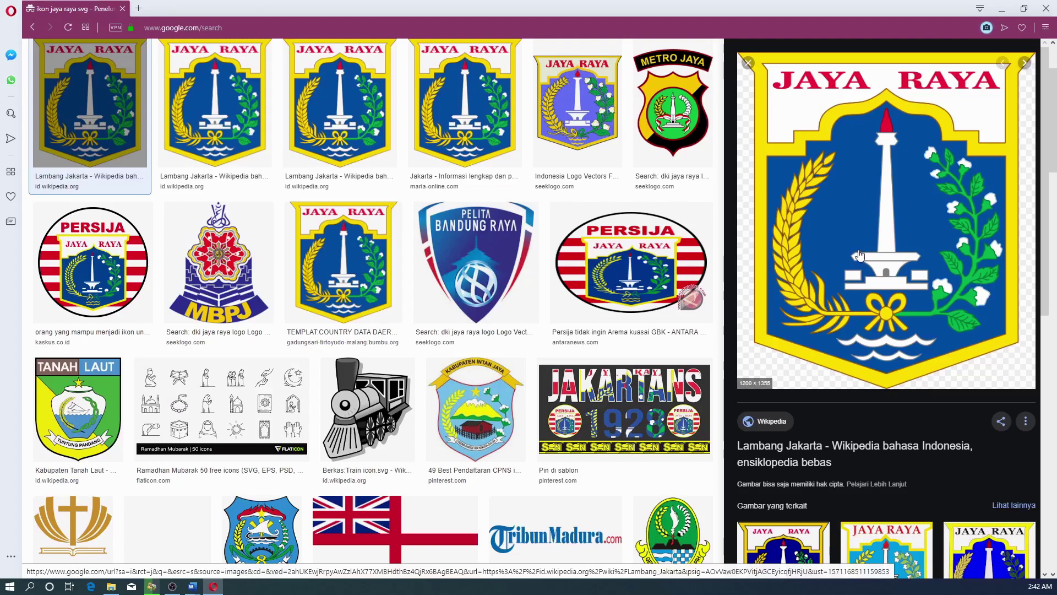
right_click(860, 255)
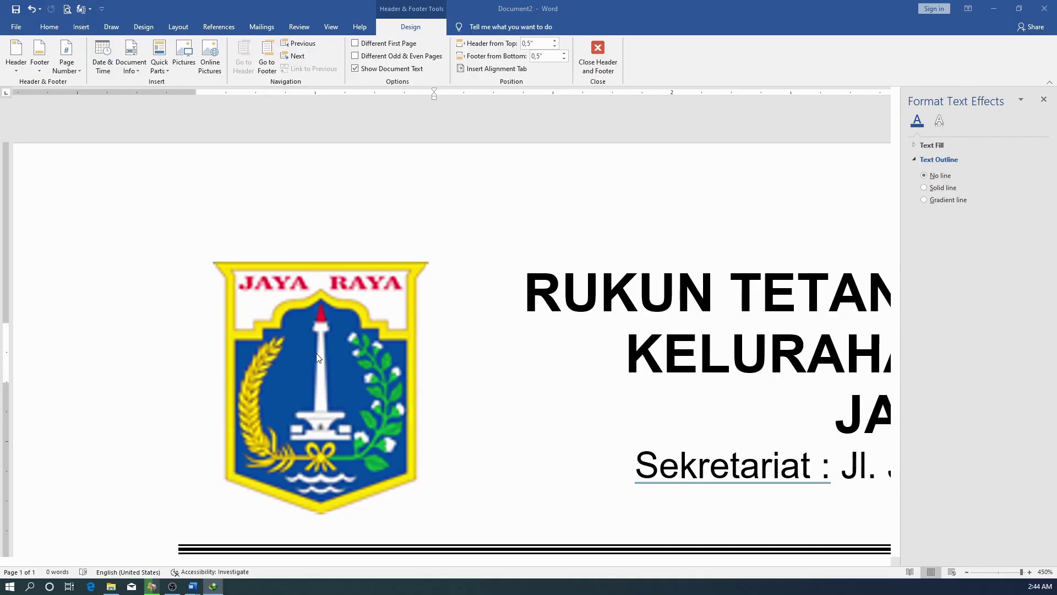
Step: Paste the copied Jaya Raya crest into the header, where it lands at 7.08 × 6.27 inches
key(ctrl+v)
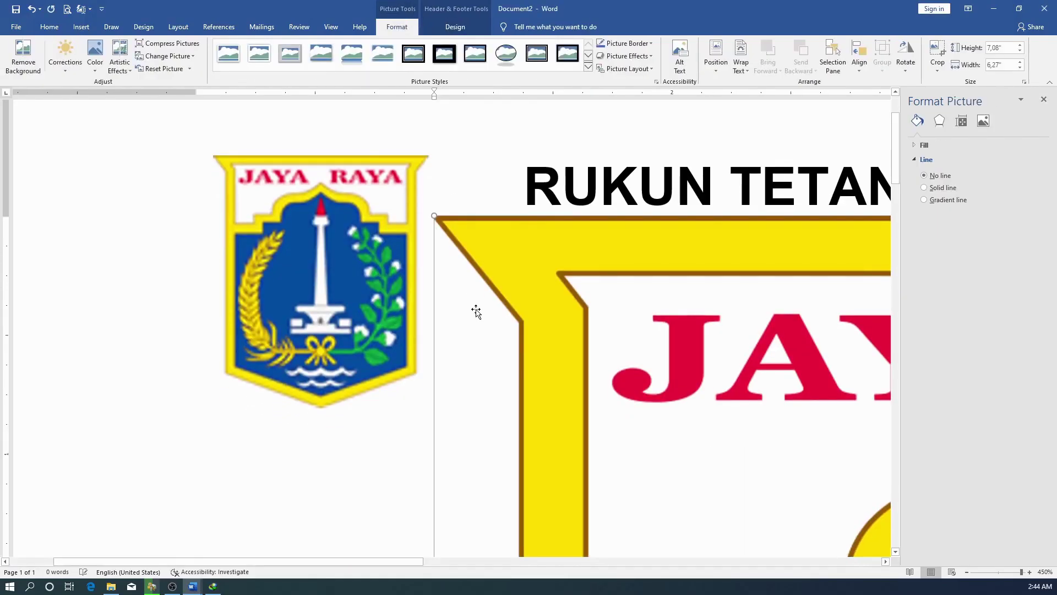
ctrl+scroll(461, 274, down, 3)
ctrl+scroll(460, 274, down, 6)
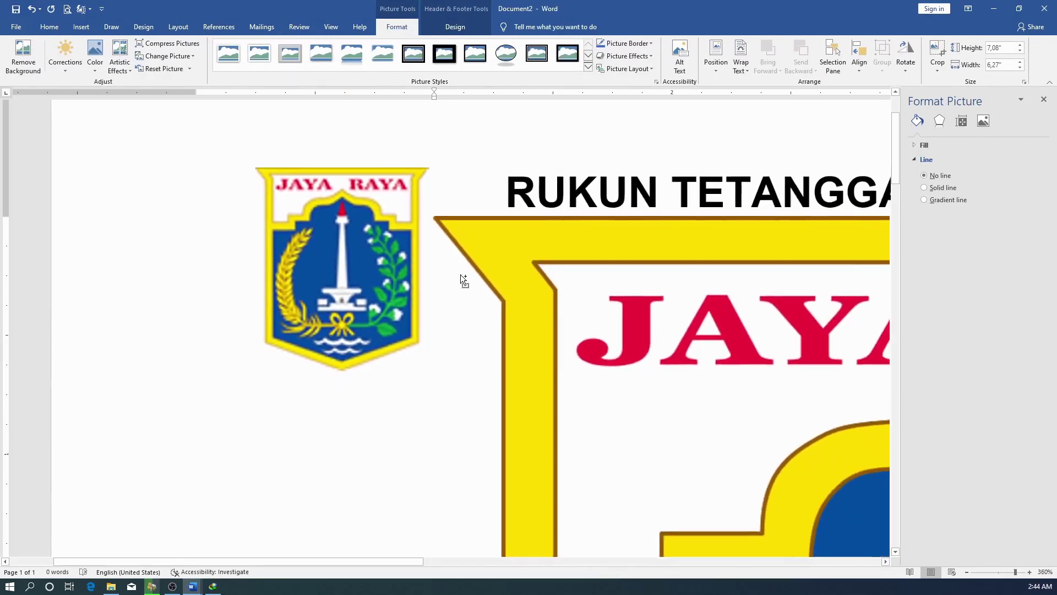
ctrl+scroll(460, 274, down, 9)
ctrl+scroll(460, 274, down, 2)
ctrl+scroll(461, 275, down, 1)
ctrl+scroll(459, 269, down, 2)
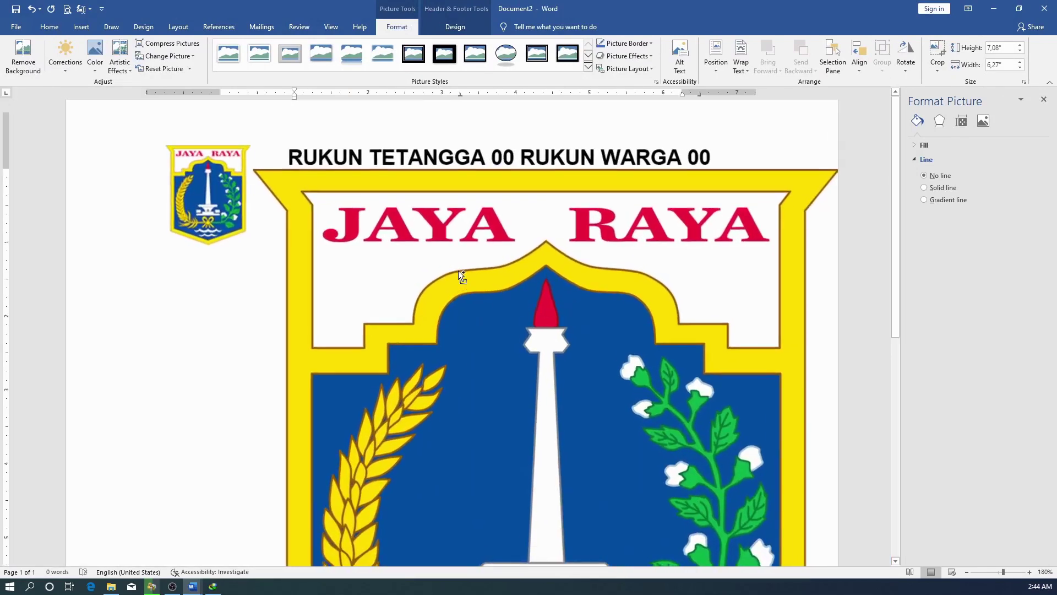
ctrl+scroll(459, 270, up, 3)
ctrl+scroll(458, 270, up, 5)
ctrl+scroll(458, 270, up, 4)
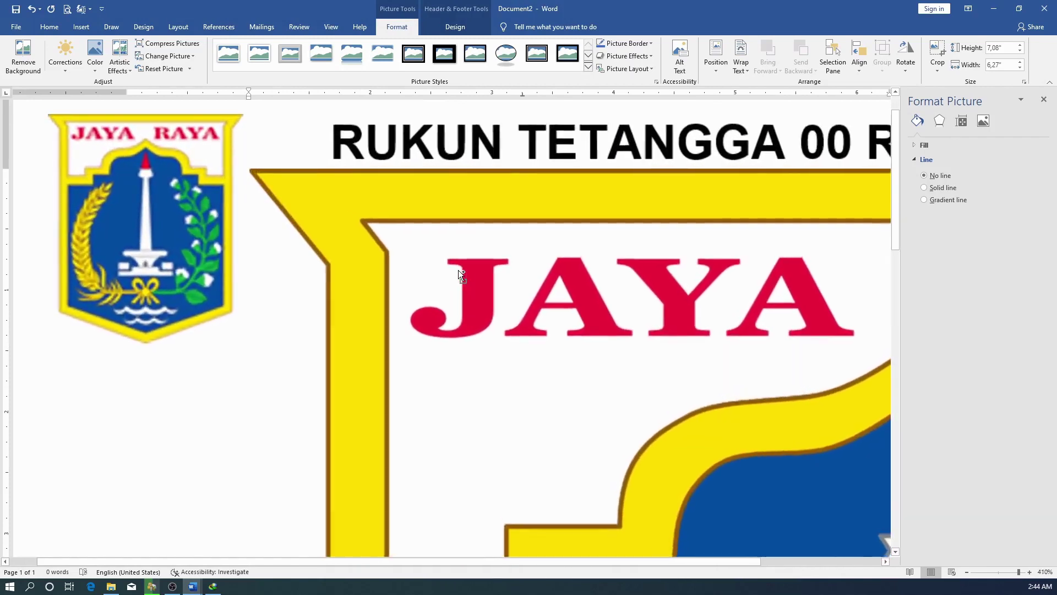
ctrl+scroll(459, 270, up, 13)
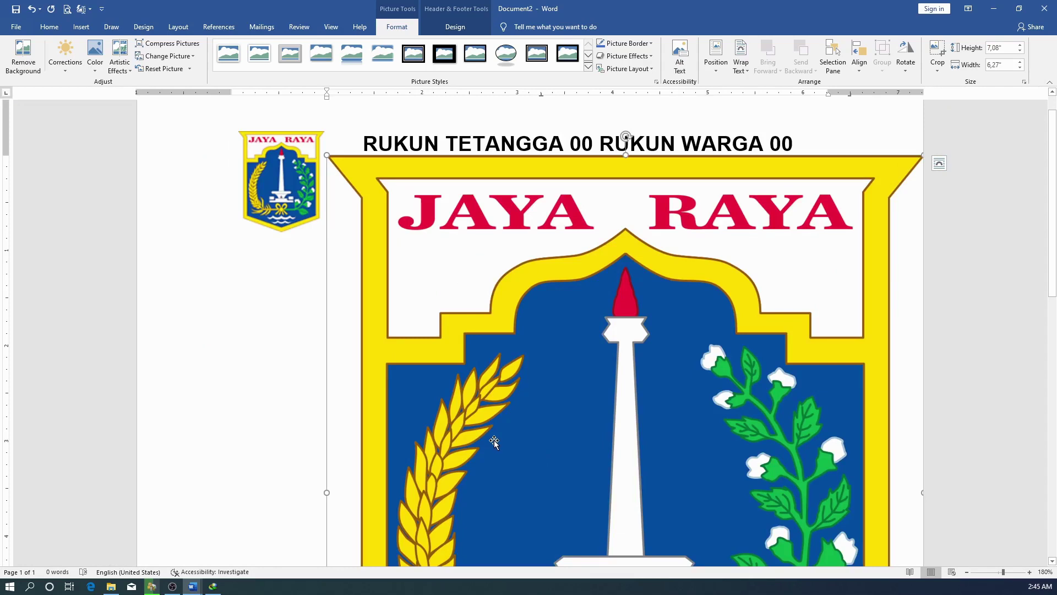
right_click(494, 441)
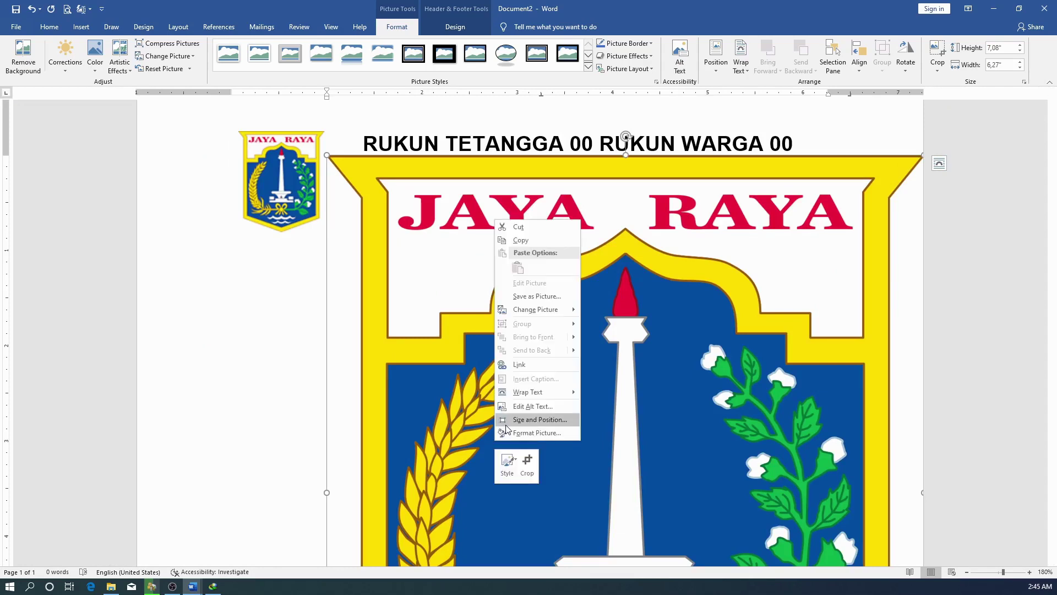
Step: Resize the new crest to 1" height with locked aspect ratio, about 1.04 × 0.92 inches
click(506, 421)
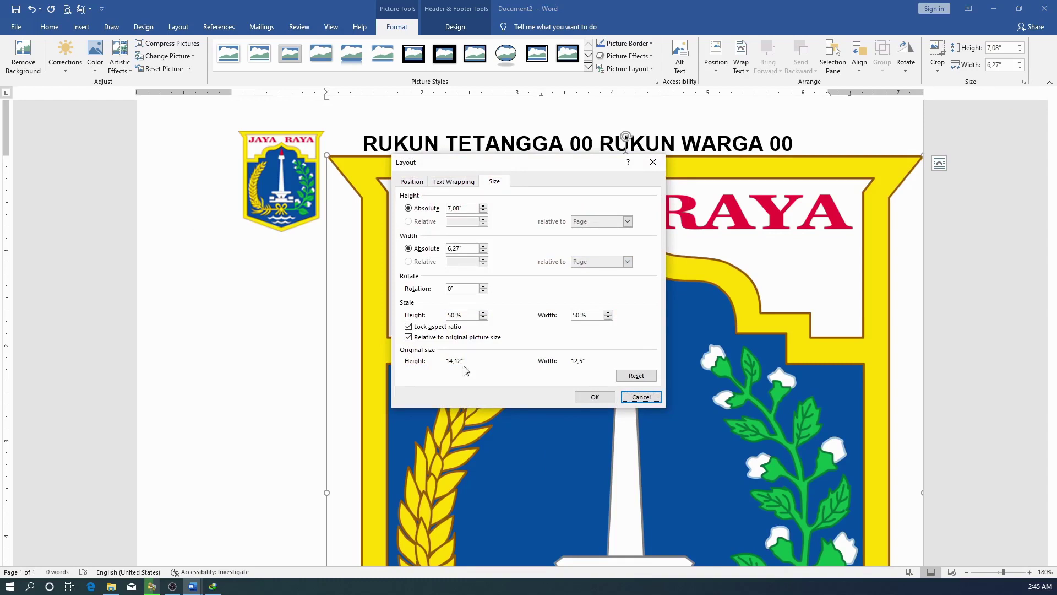
double_click(448, 208)
text(1,04)
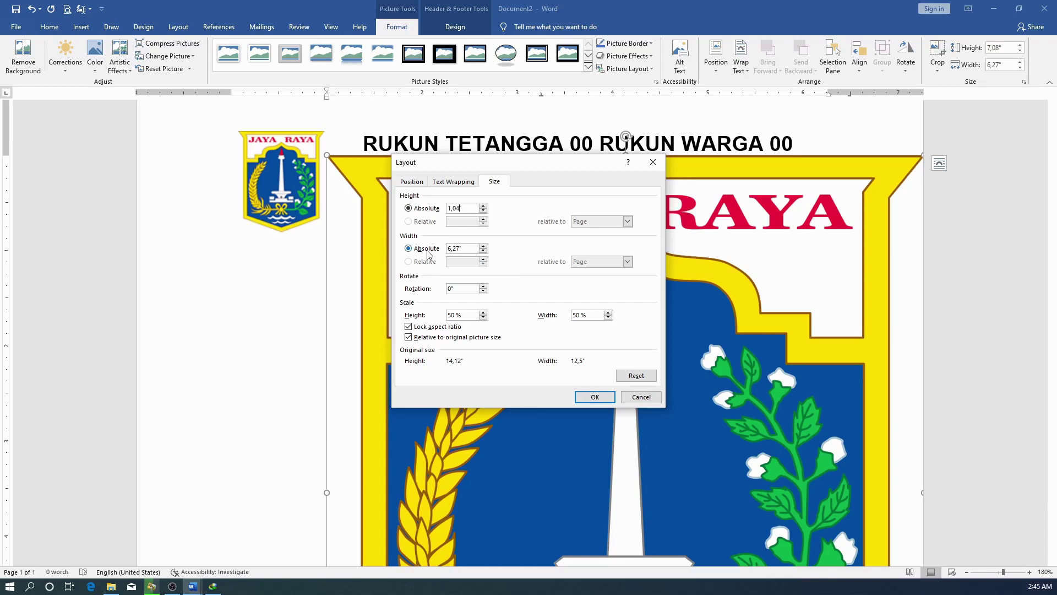
click(471, 249)
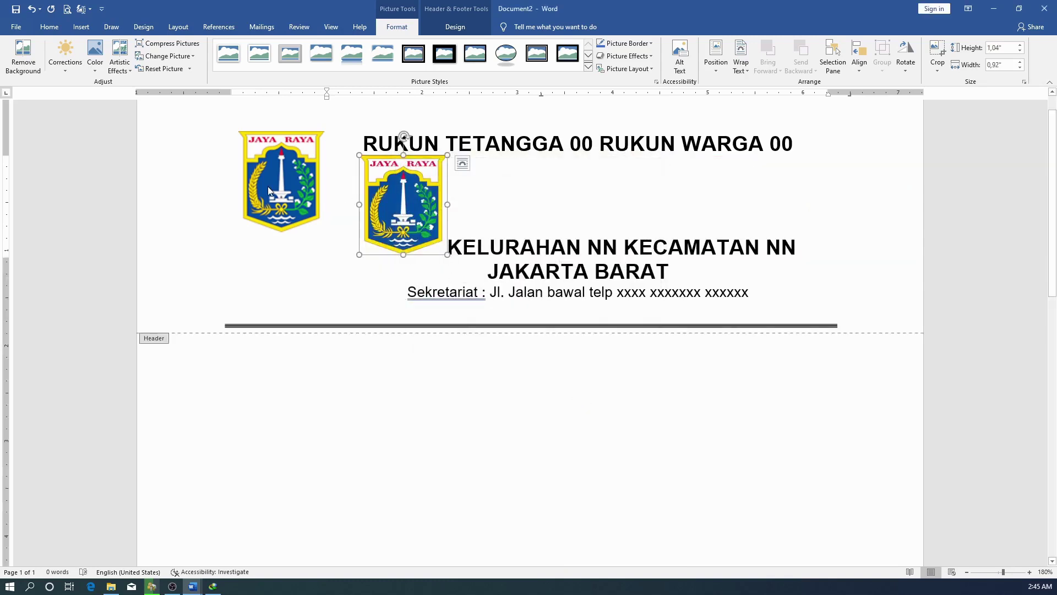
Step: Delete the old logo and float the new crest in front of text, left of the heading lines
key(Escape)
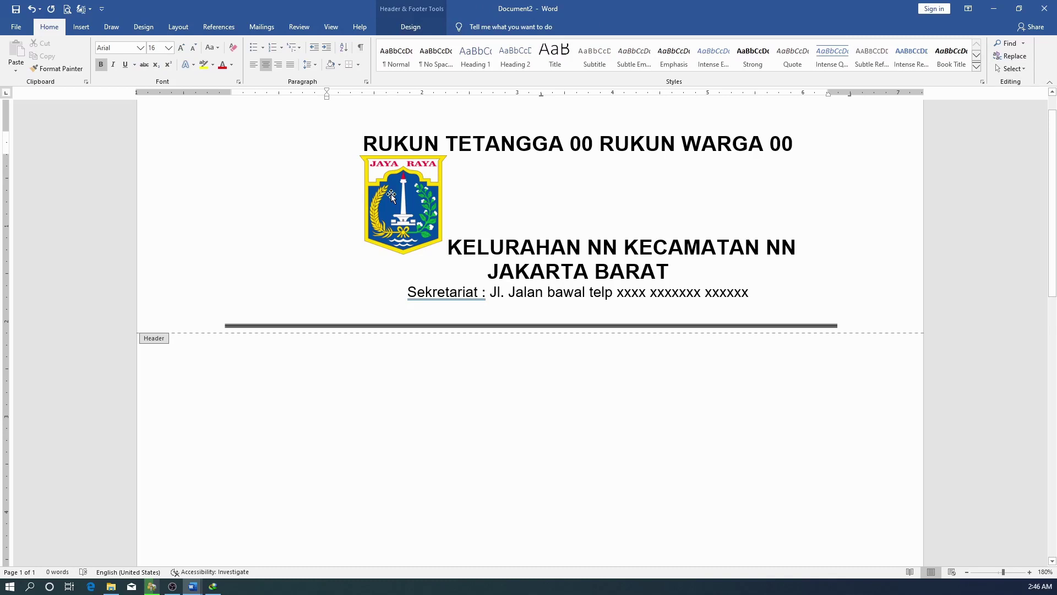
click(391, 194)
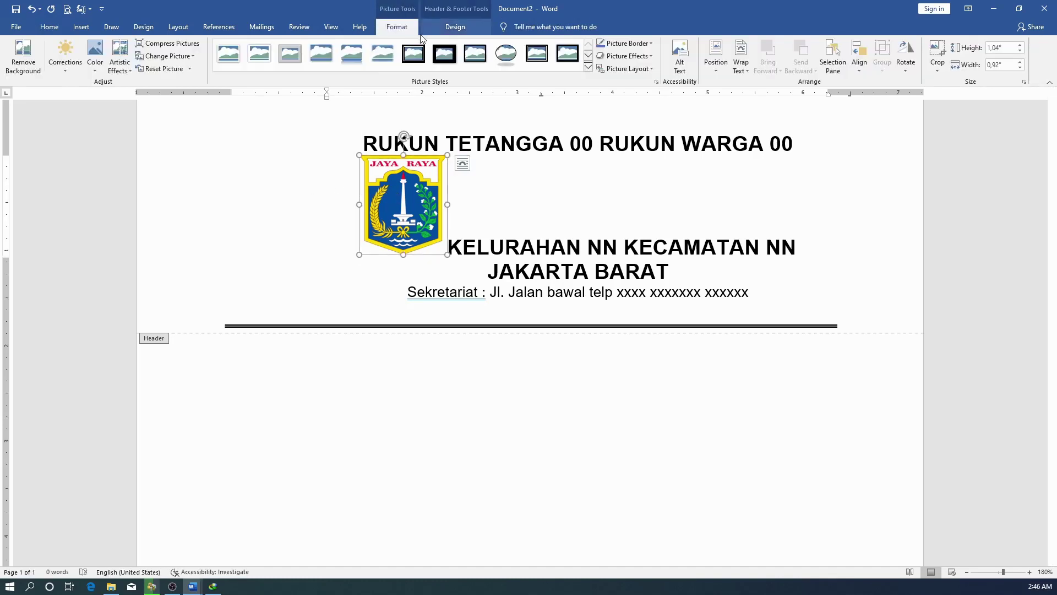
click(463, 163)
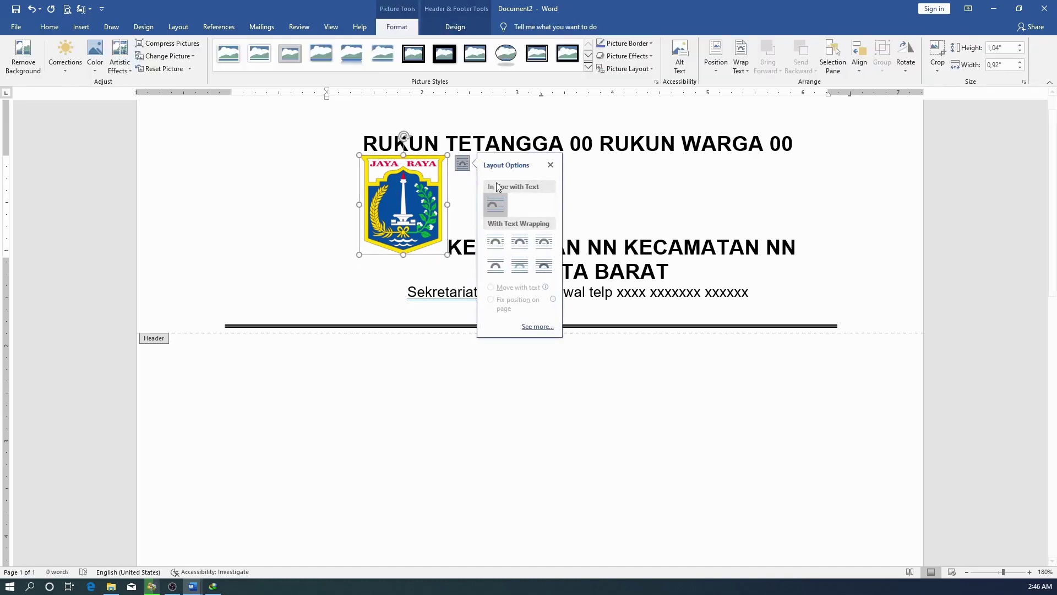
click(538, 267)
drag(402, 196, 282, 175)
click(399, 304)
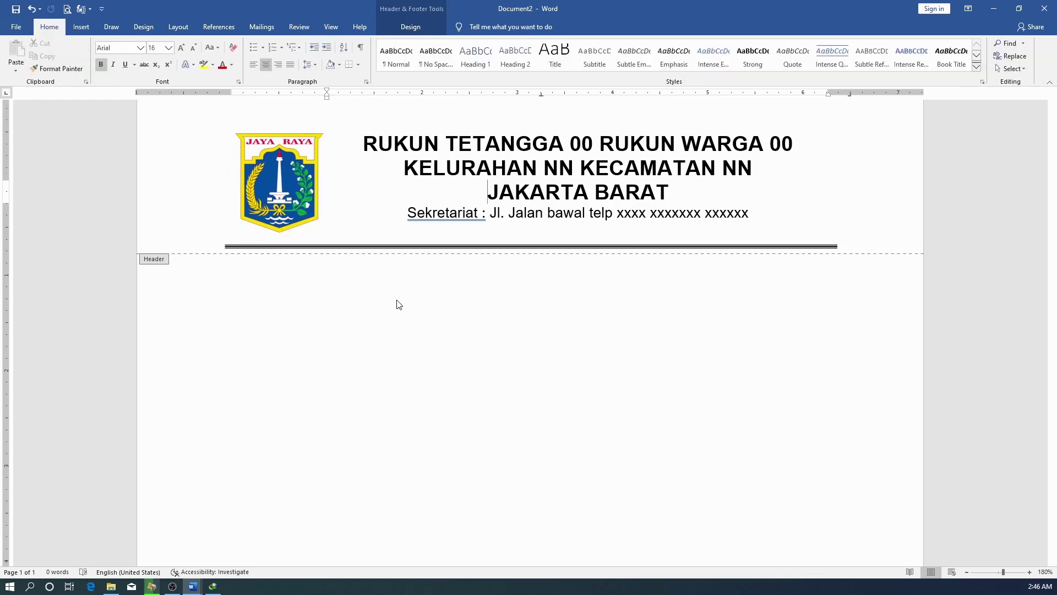